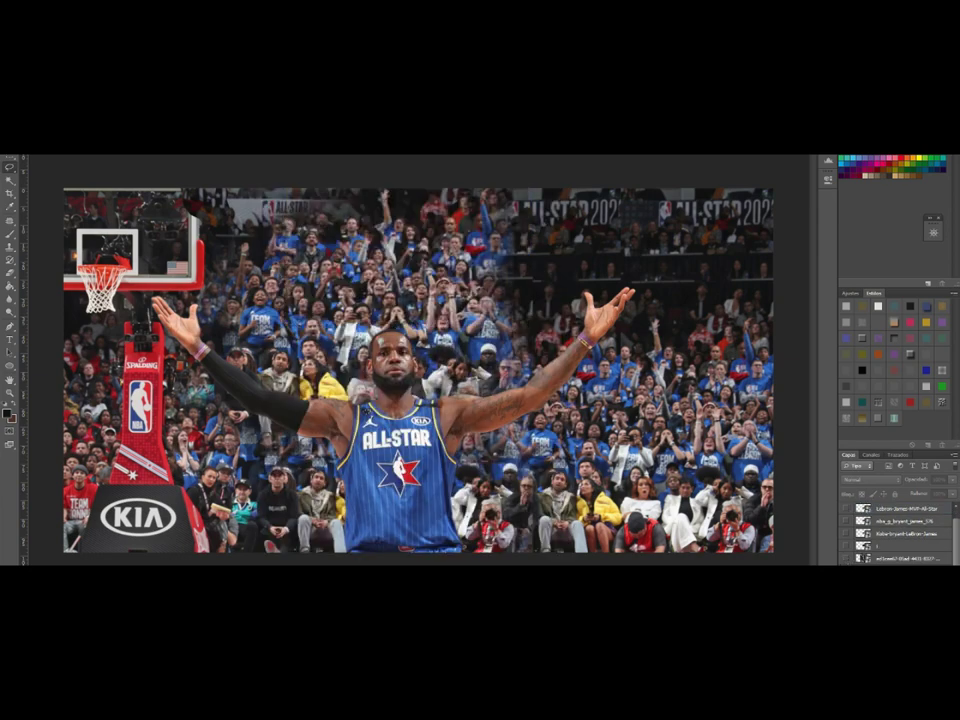
Step: Place the tilted hardwood-court photo over the collage's upper-left corner and give it a black Normal-mode drop shadow
drag(480, 215, 277, 216)
key(Return)
click(873, 560)
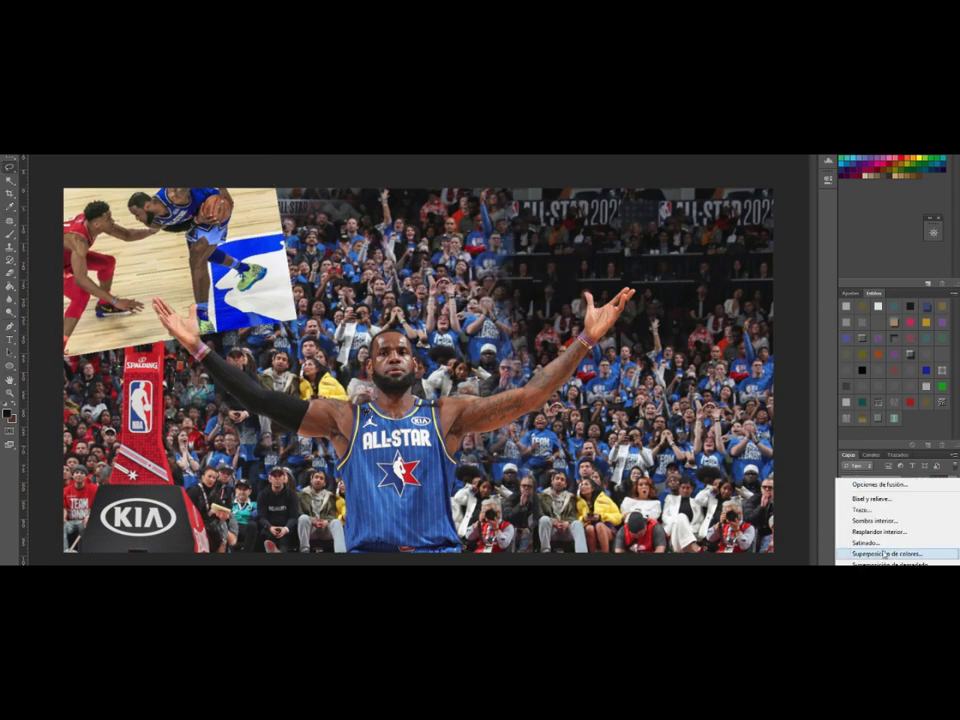
click(868, 553)
drag(770, 308, 613, 315)
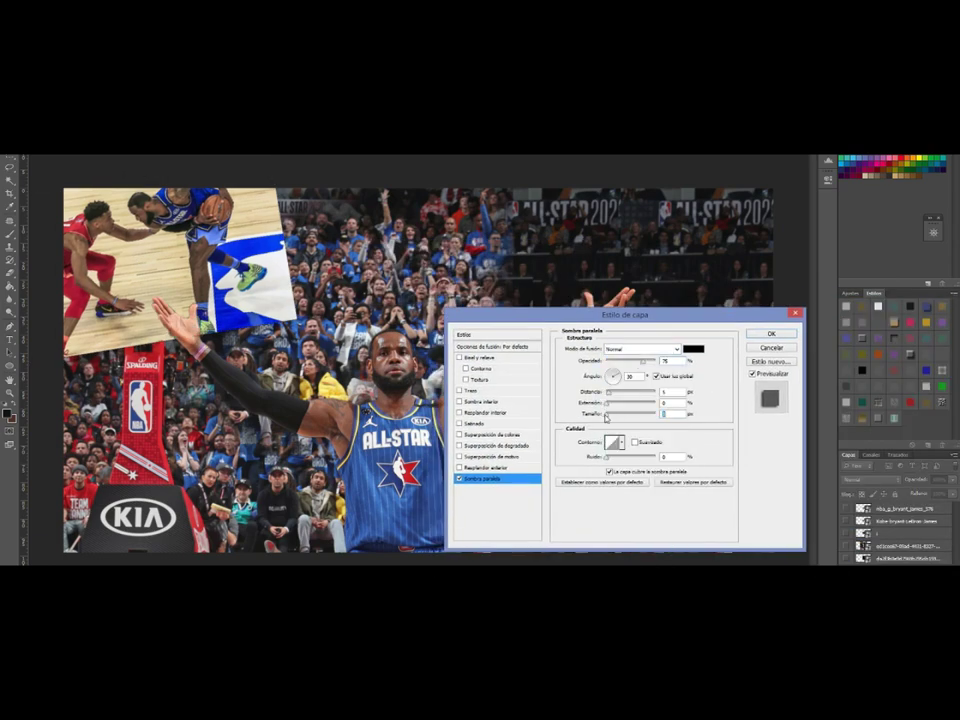
key(Return)
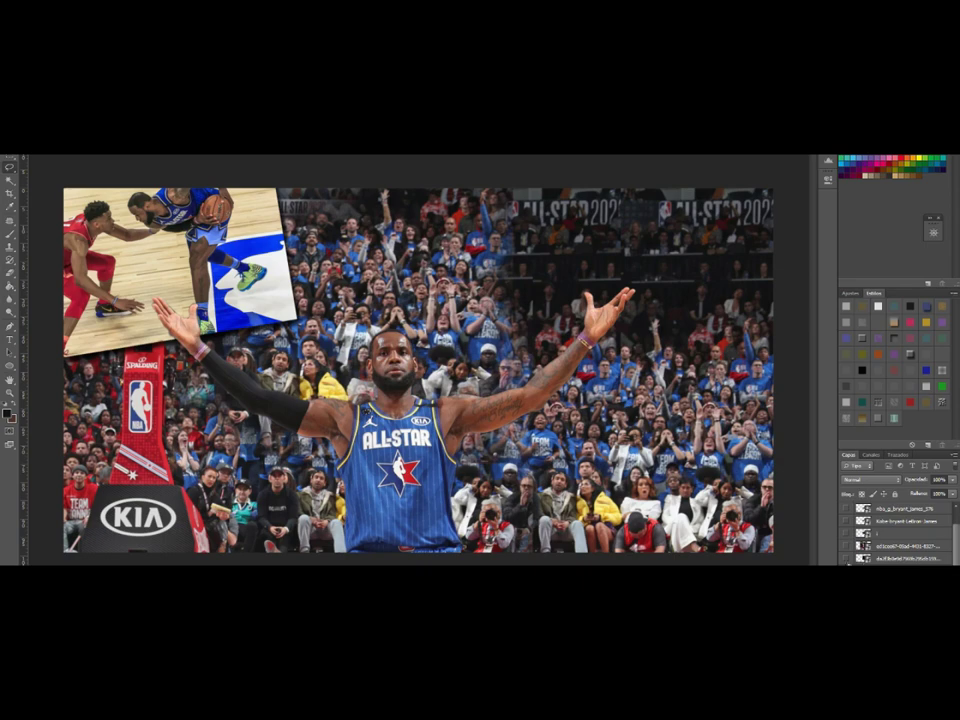
Step: Scale down the yellow-jersey number 23 dunk photo and position it behind the central player's head and shoulder
key(ctrl+v)
drag(418, 370, 370, 346)
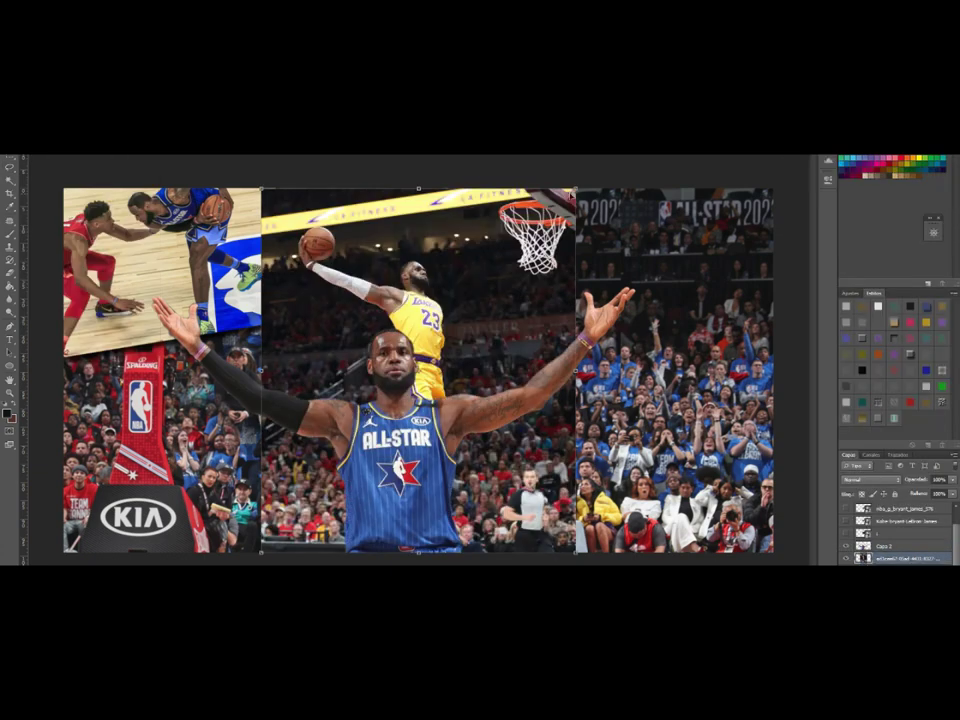
key(ctrl+t)
drag(369, 426, 435, 325)
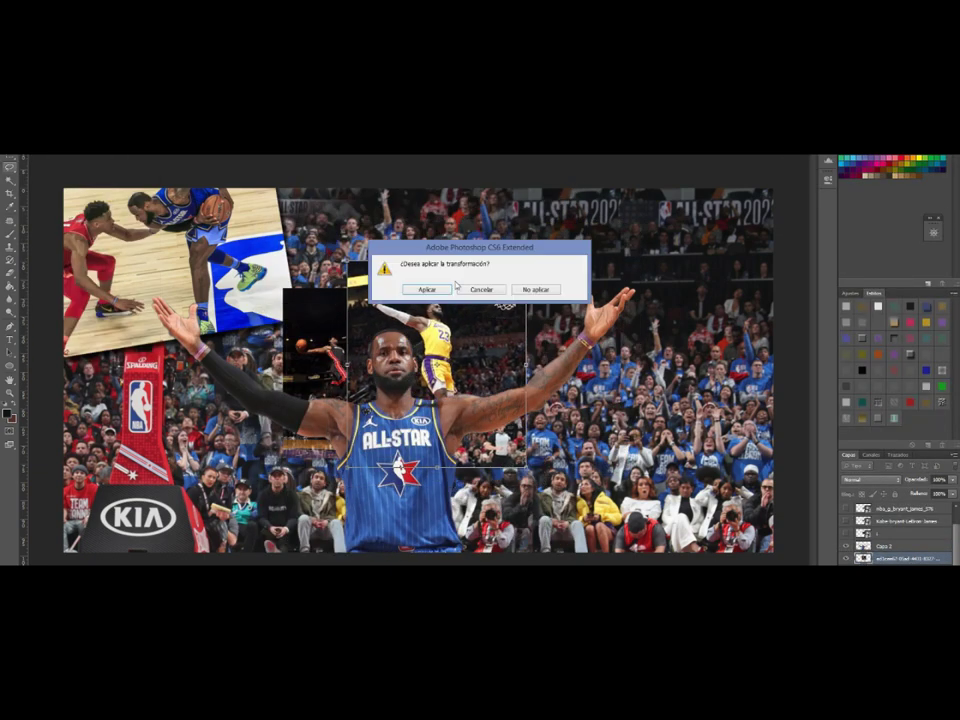
key(Return)
key(Escape)
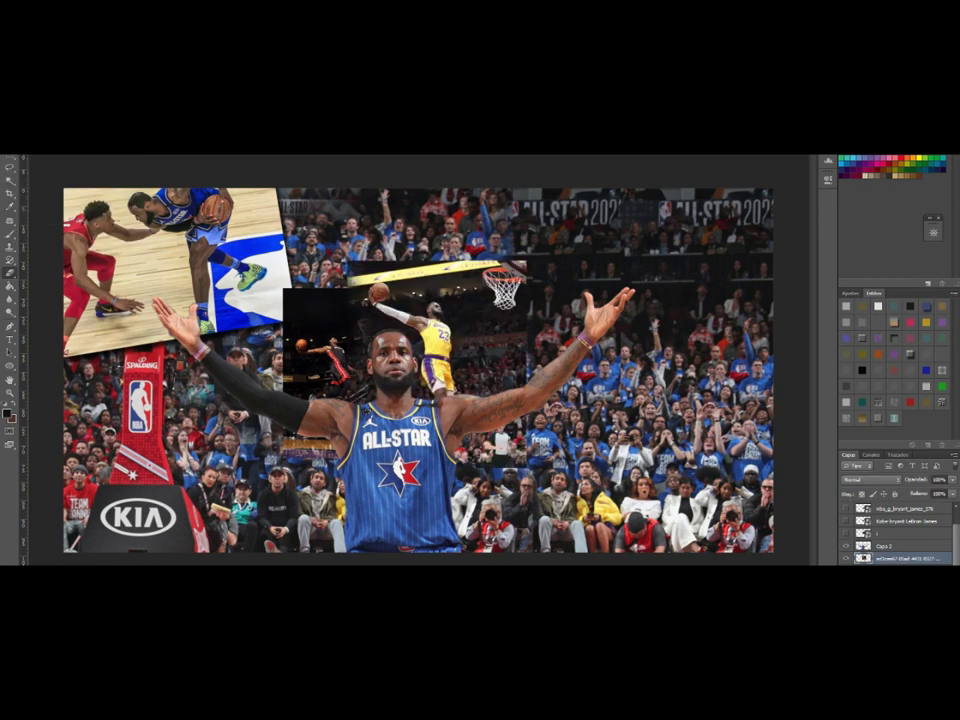
Step: Show the red-jersey dunk layer, enlarge and rotate it beside the yellow-jersey player, and place it below the Capa 2 layer
click(845, 535)
right_click(882, 547)
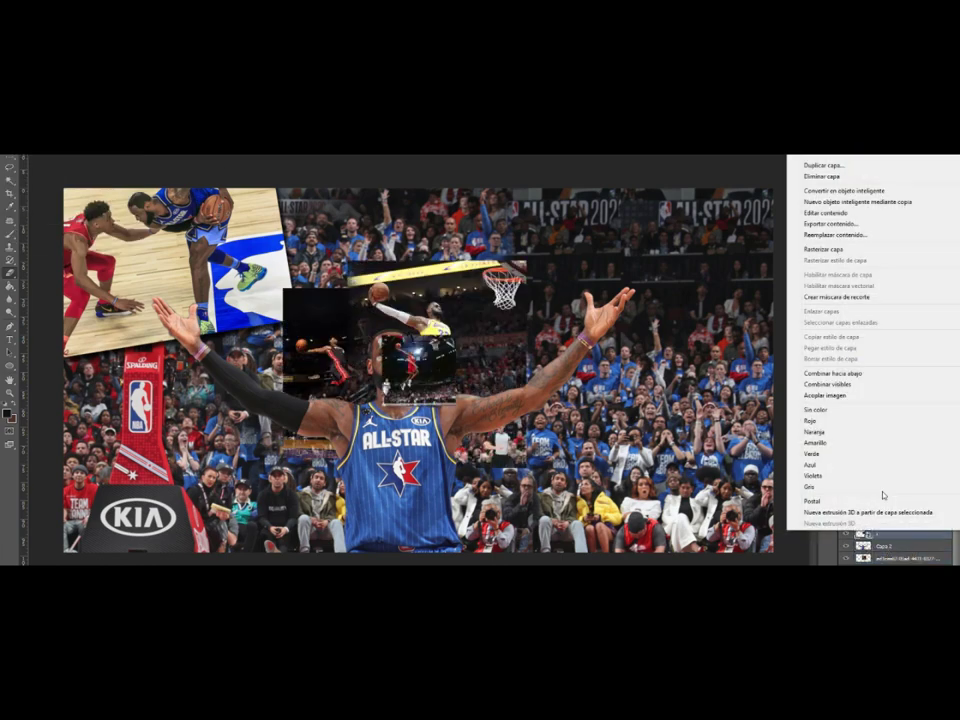
click(900, 533)
key(ctrl+t)
drag(455, 336, 634, 300)
key(v)
click(427, 290)
key(ctrl+bracketleft)
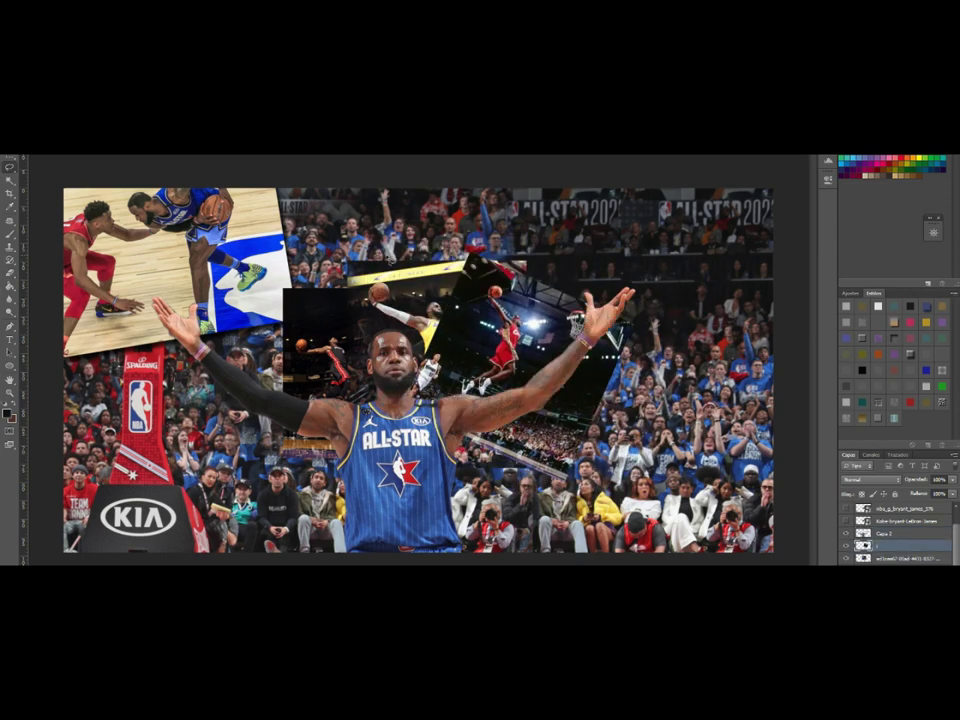
Step: Transform the red-jersey dunk photo again, adjusting its size and tilt so it fits above the central player's outstretched arm
key(ctrl+t)
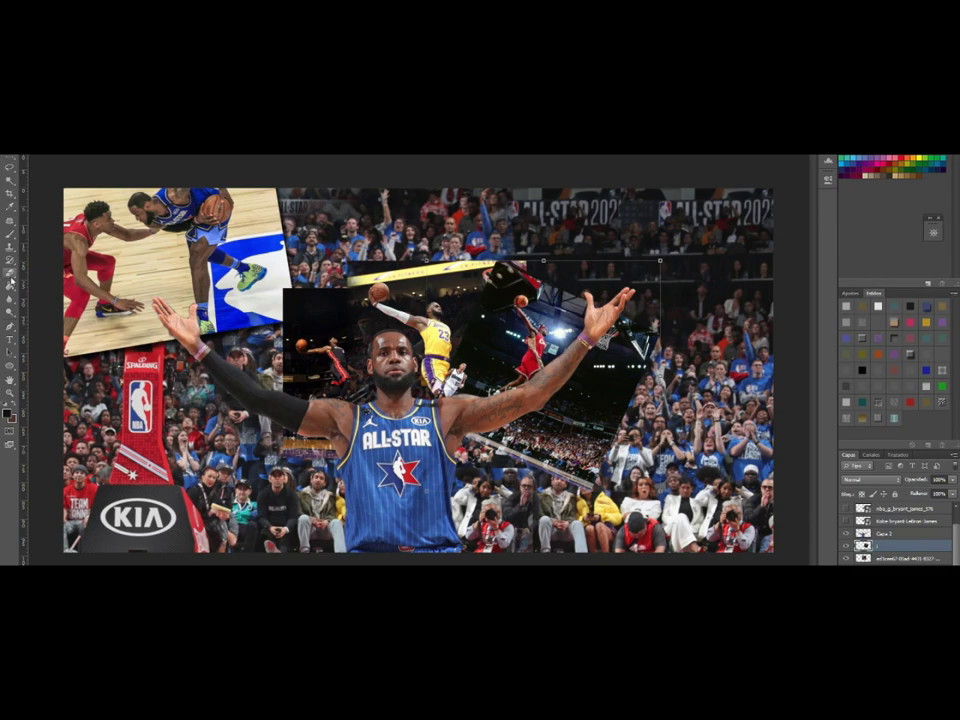
key(Return)
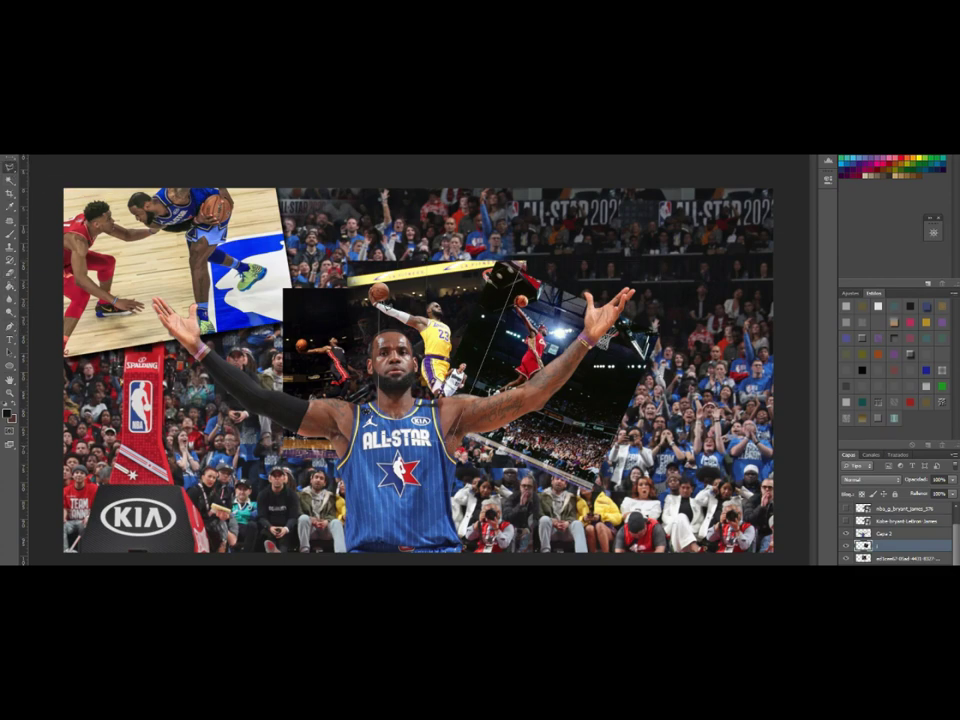
drag(9, 167, 60, 170)
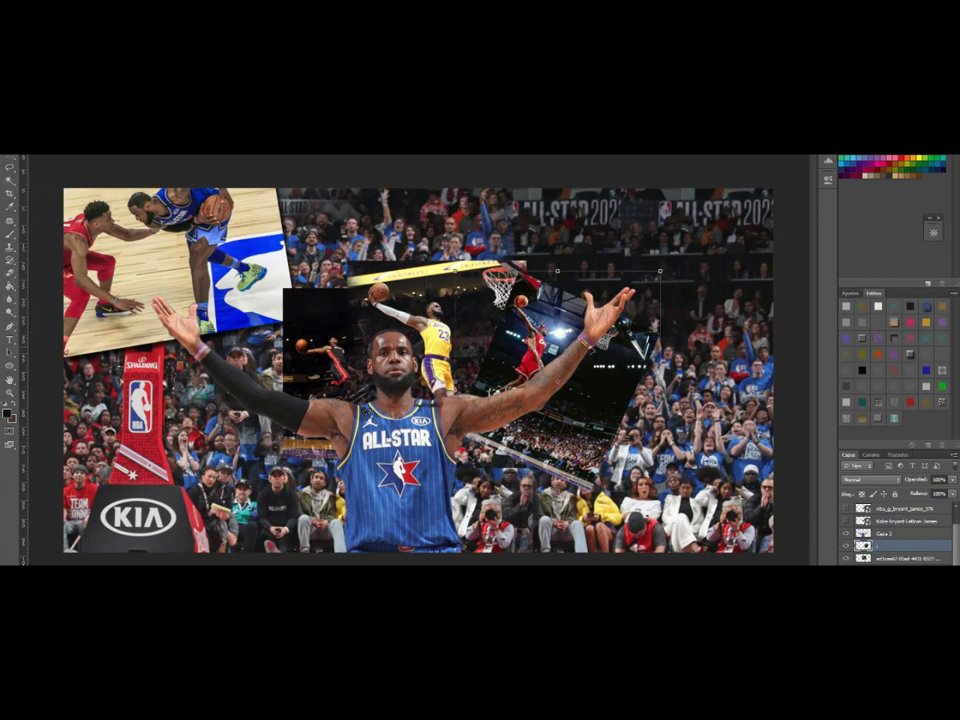
key(v)
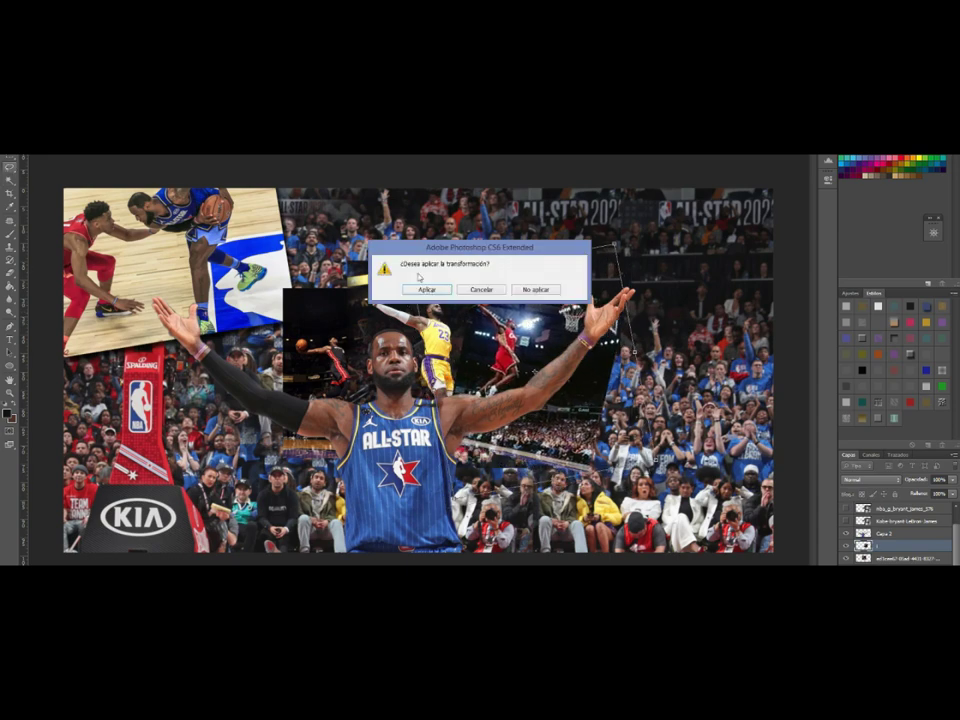
click(426, 289)
Step: Blend the red-jersey dunk photo's edges and delete the part below the outstretched arm and beyond the hand
click(289, 306)
scroll(570, 381, up, 3)
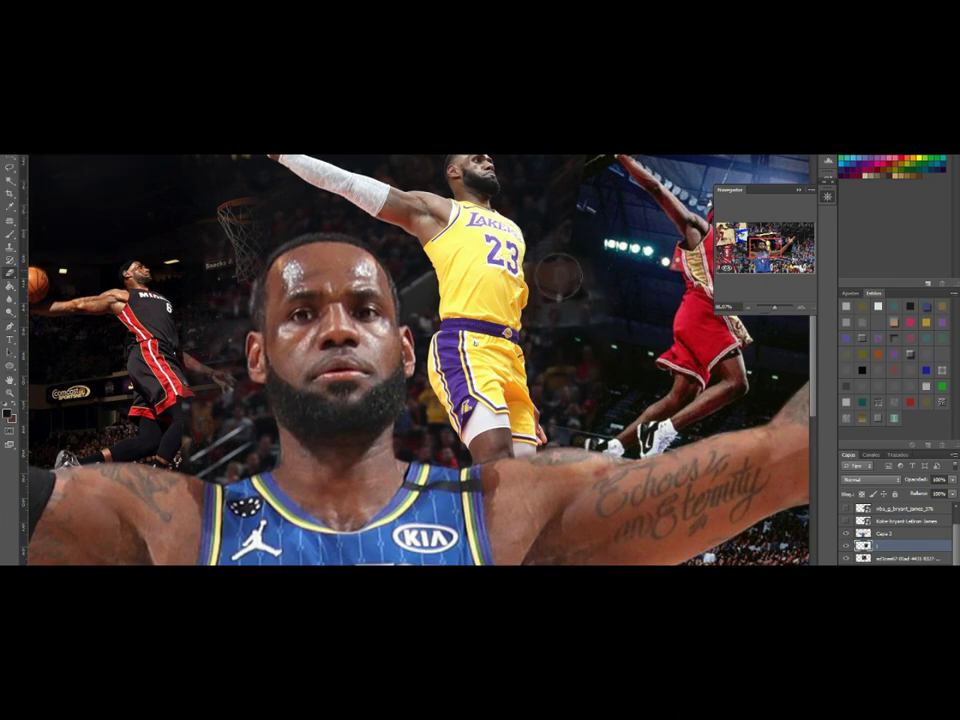
scroll(623, 301, down, 5)
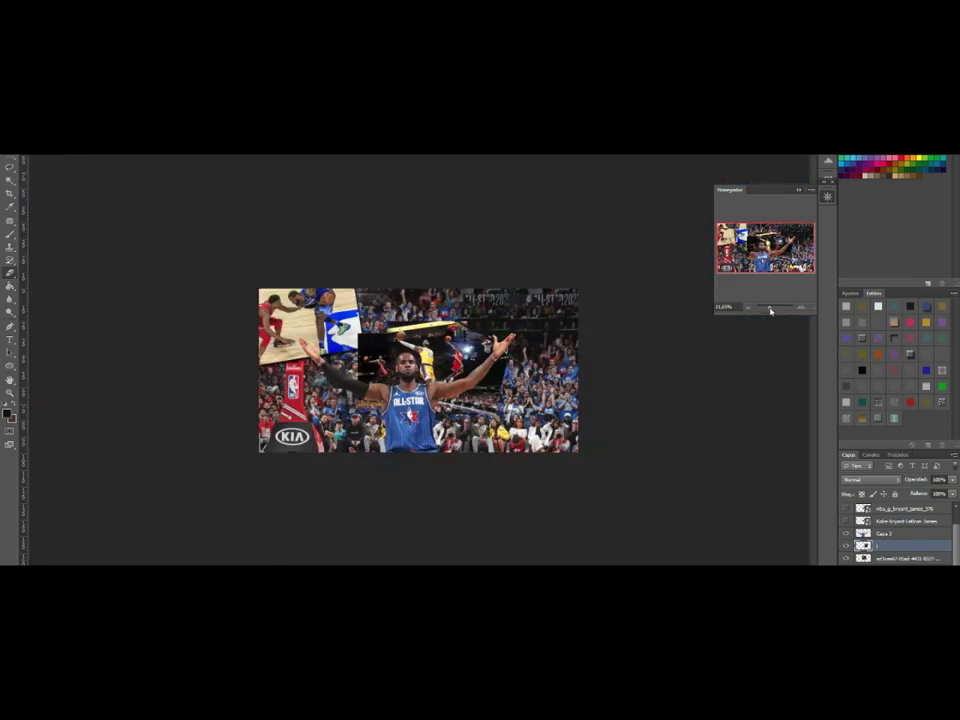
scroll(623, 301, up, 5)
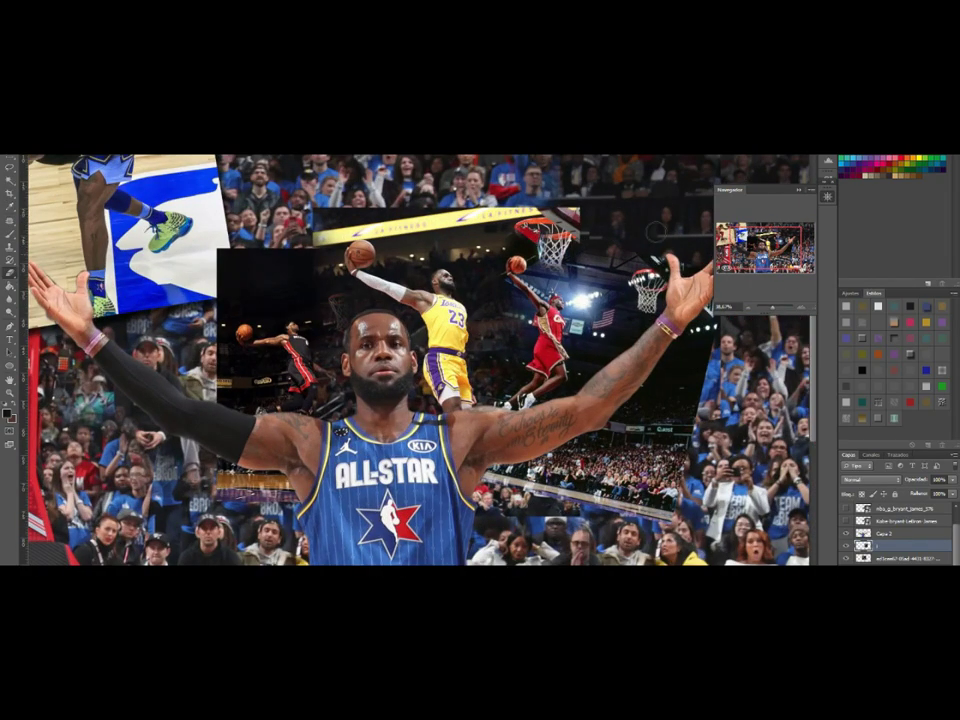
scroll(415, 360, right, 3)
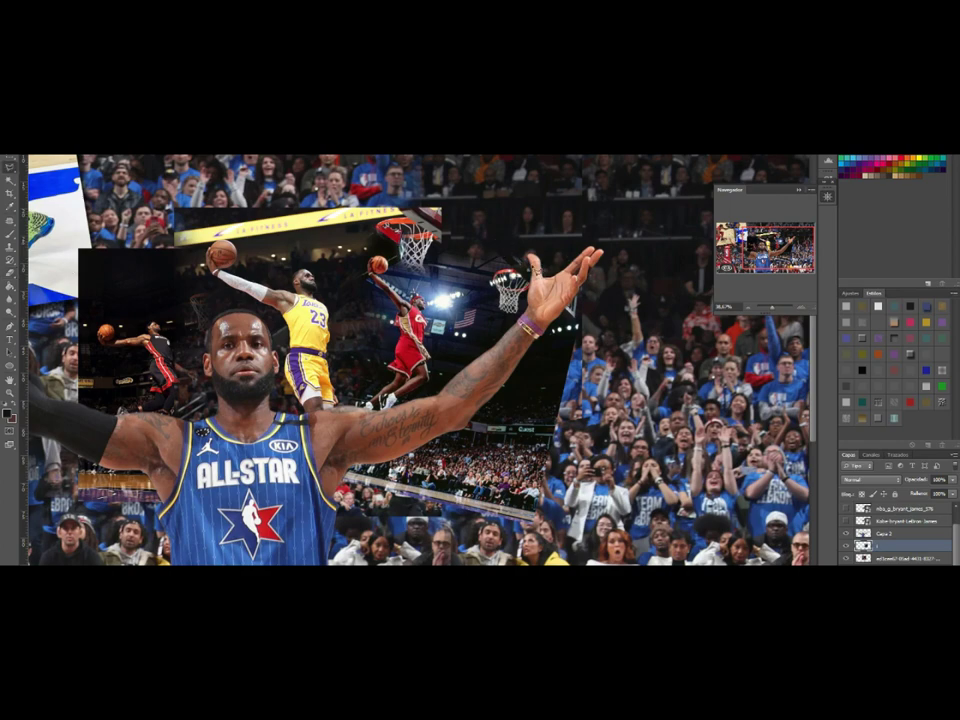
key(shift+Up)
key(shift+Up)
key(shift+Up)
key(Delete)
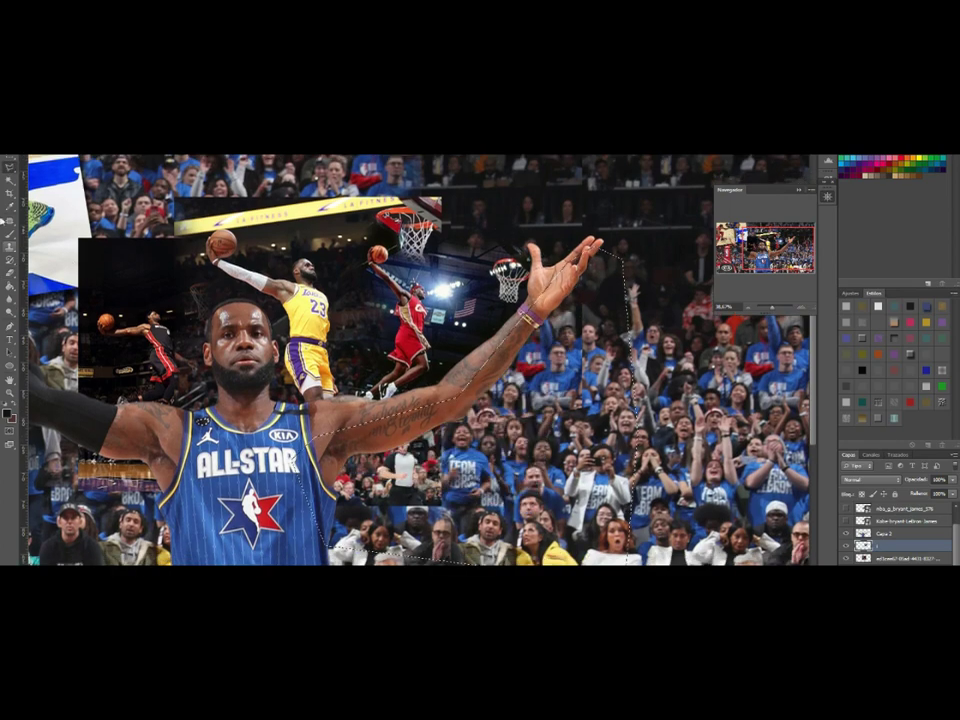
Step: Remove the part of the yellow-jersey dunk photo showing the referee beneath the outstretched arm
click(847, 558)
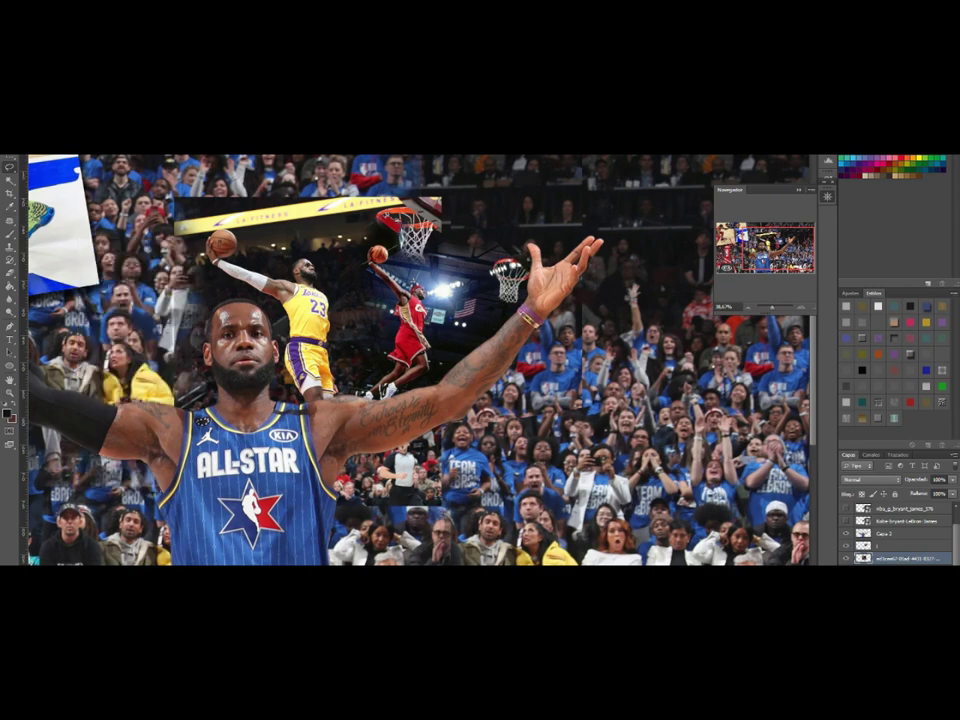
click(8, 180)
click(44, 460)
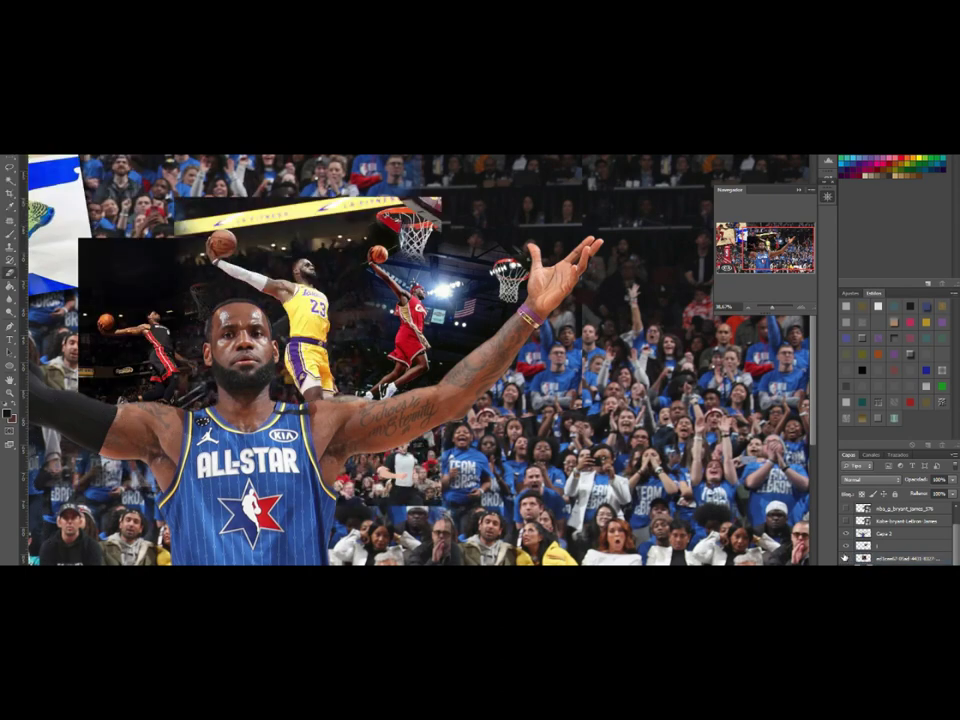
key(ctrl+d)
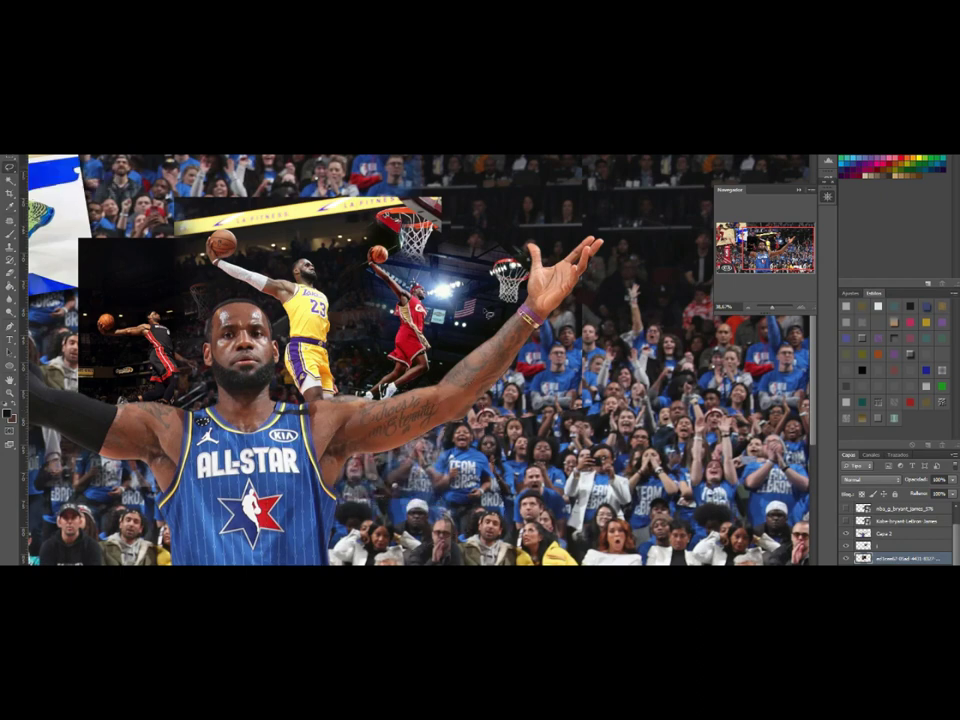
Step: Erase the hoop, banner and dark edges around the yellow- and black-jersey dunk photos to blend them into the crowd
drag(430, 235, 370, 212)
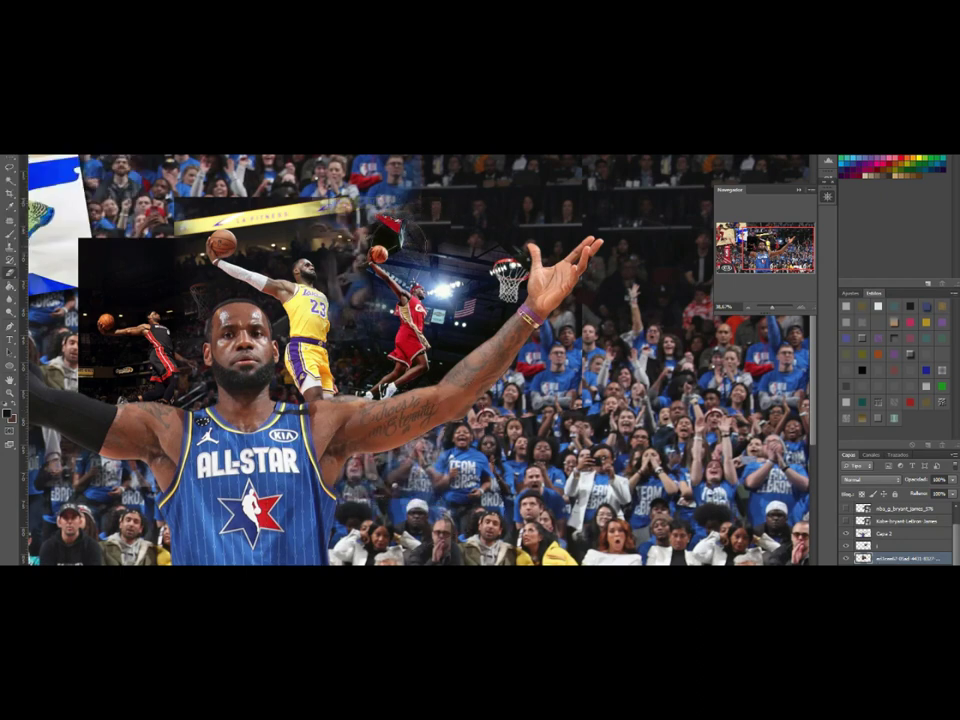
drag(130, 267, 100, 260)
right_click(100, 260)
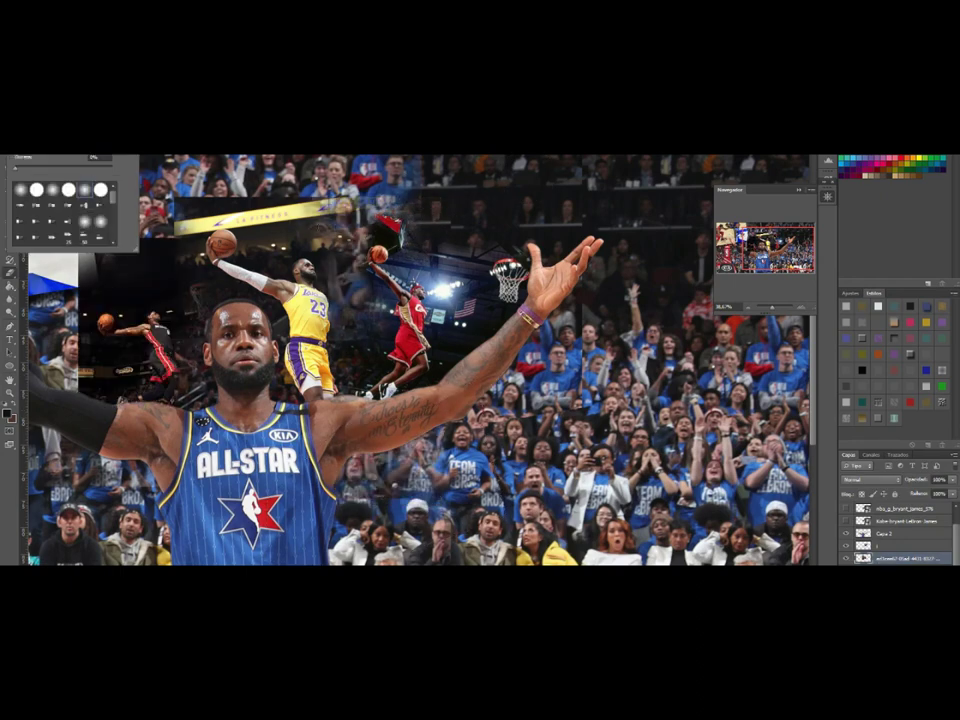
mouse_move(200, 235)
mouse_down()
mouse_move(300, 220)
mouse_move(195, 222)
mouse_up()
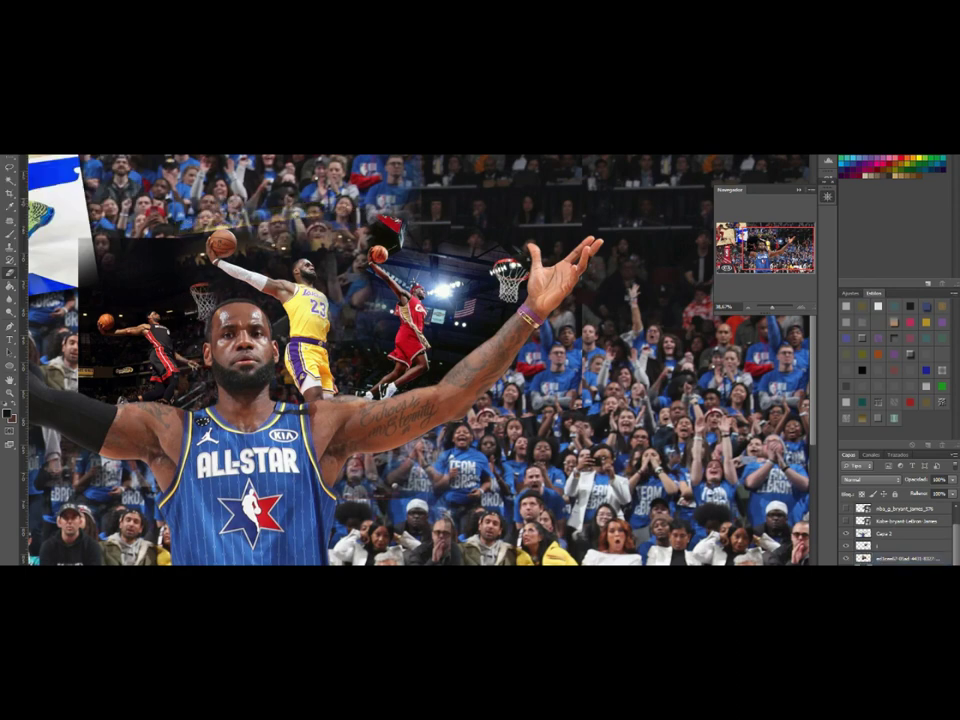
right_click(100, 230)
mouse_move(80, 170)
mouse_down()
mouse_move(85, 300)
mouse_move(100, 255)
mouse_up()
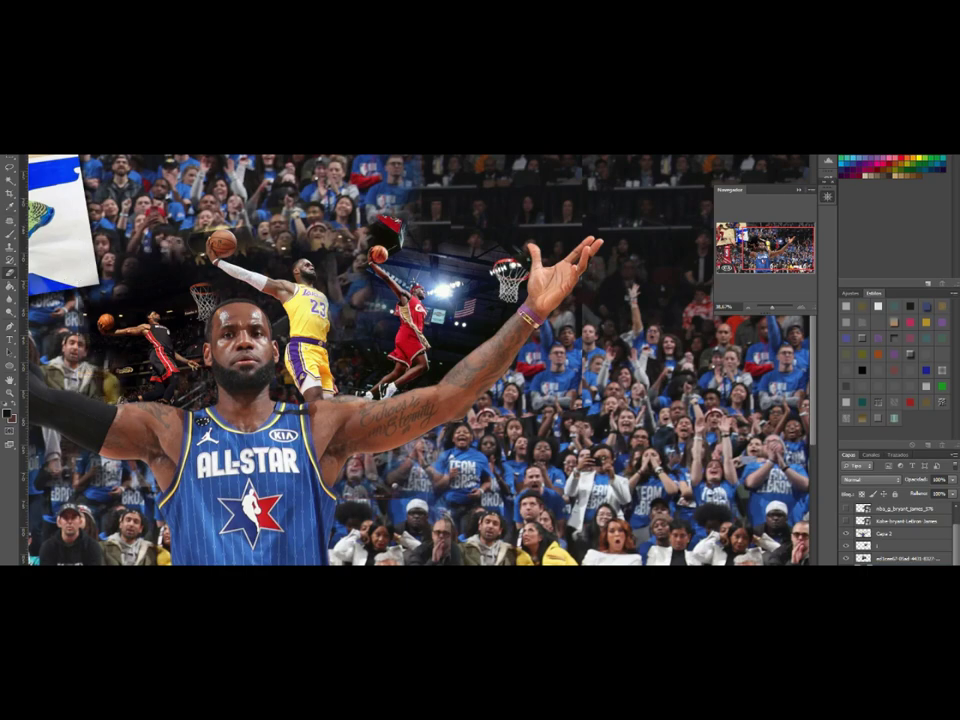
Step: Erase the leftover yellow banner strip above the basketball held by the yellow-jersey player
scroll(224, 165, up, 5)
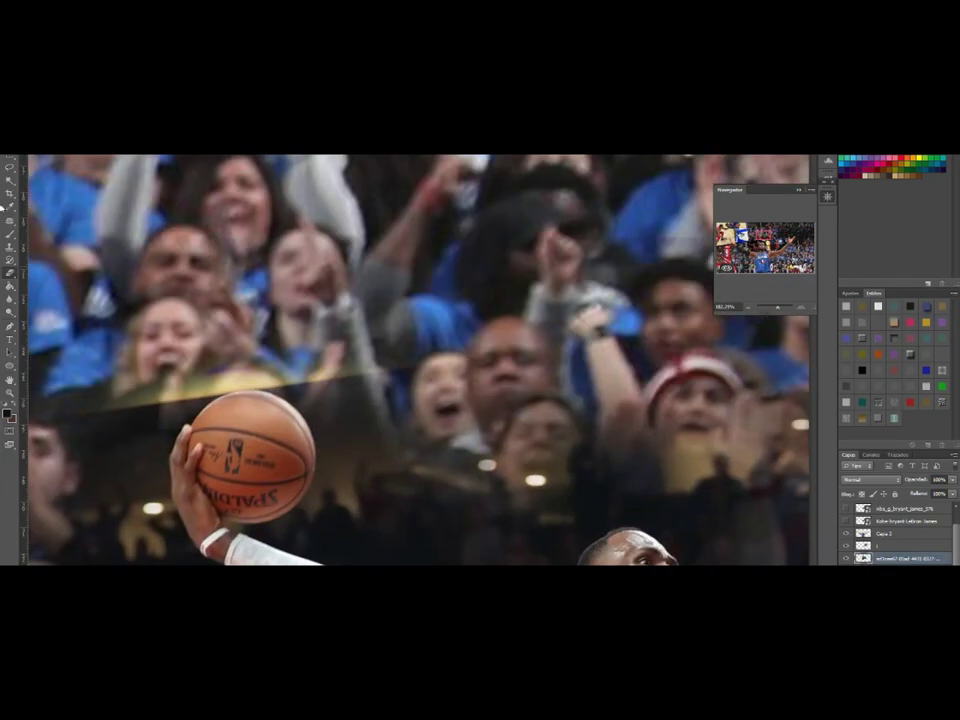
drag(200, 395, 110, 415)
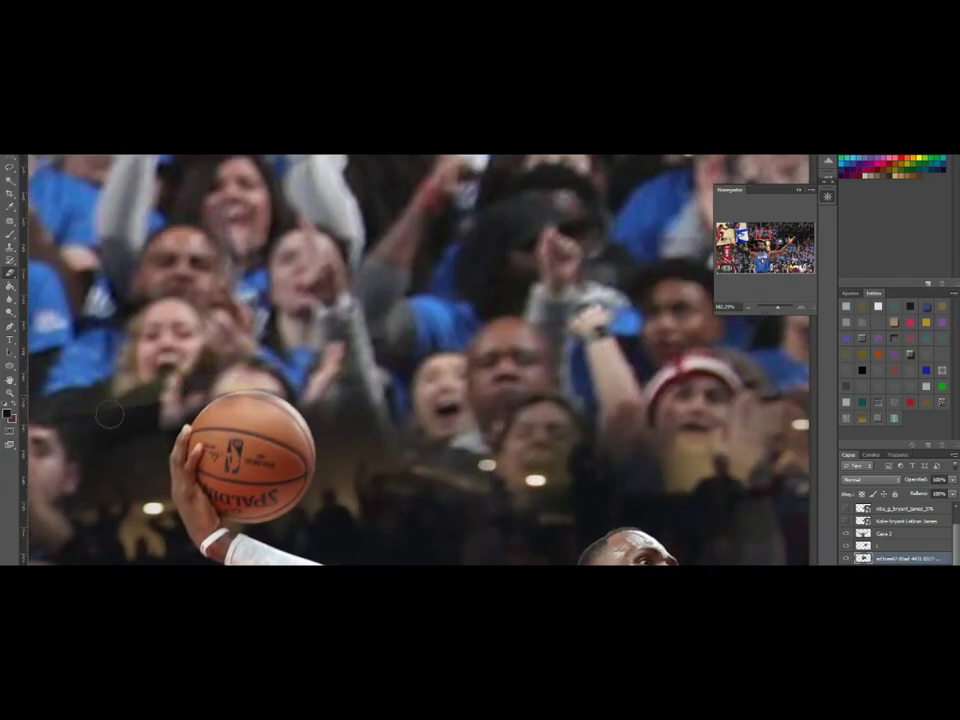
drag(779, 311, 772, 308)
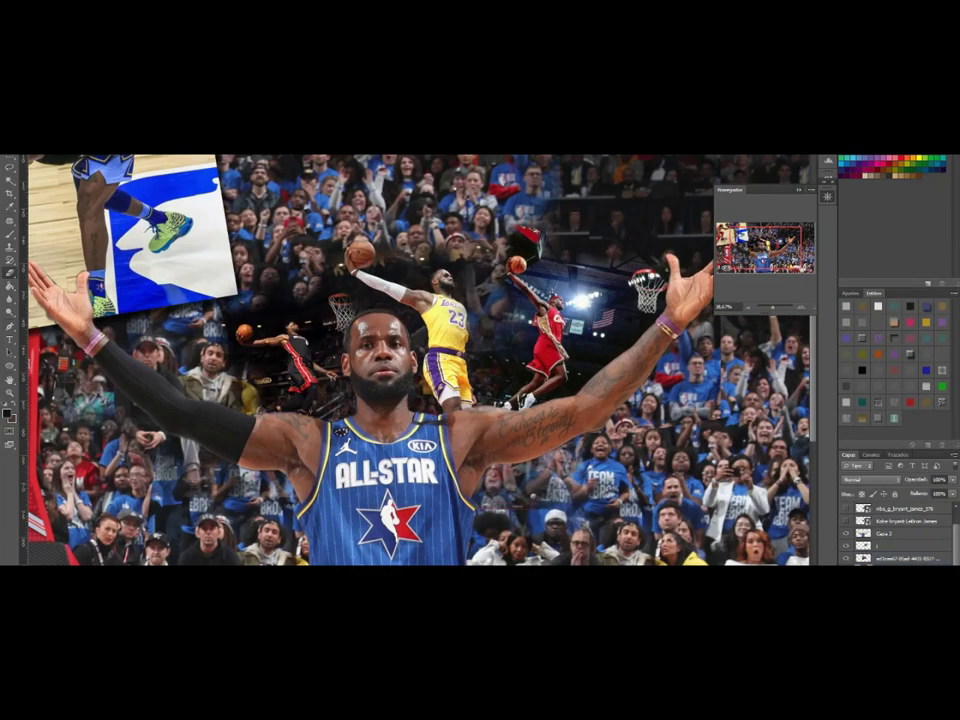
Step: Reposition the black-jersey dunk photo closer to the central player's head and erase its hoop and visible edges
mouse_move(300, 365)
mouse_down()
mouse_move(290, 345)
mouse_move(305, 350)
mouse_up()
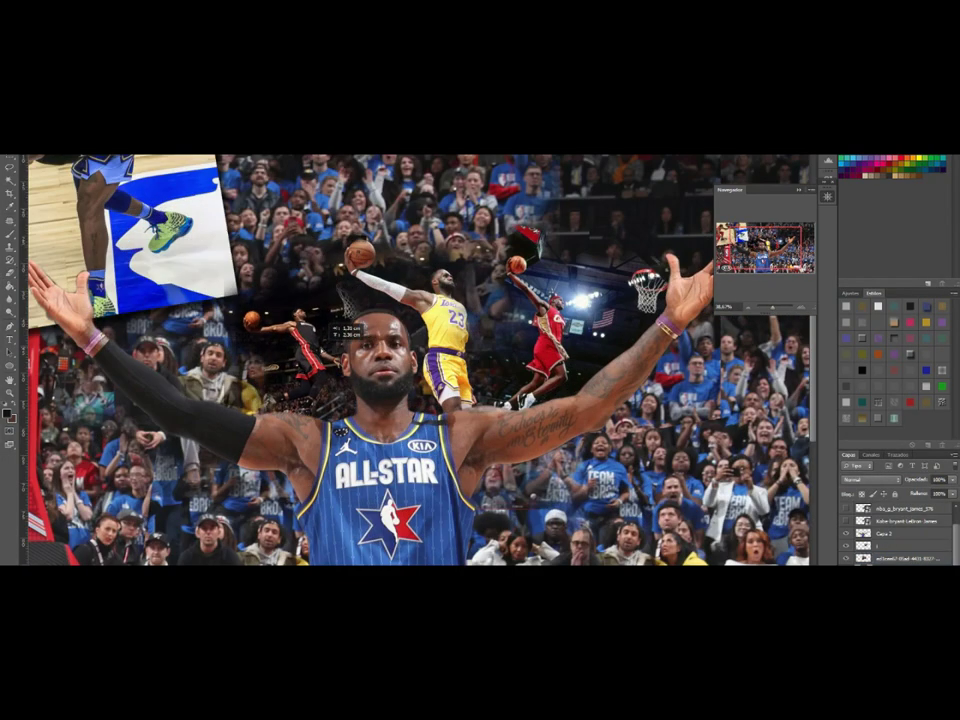
right_click(258, 278)
key(Escape)
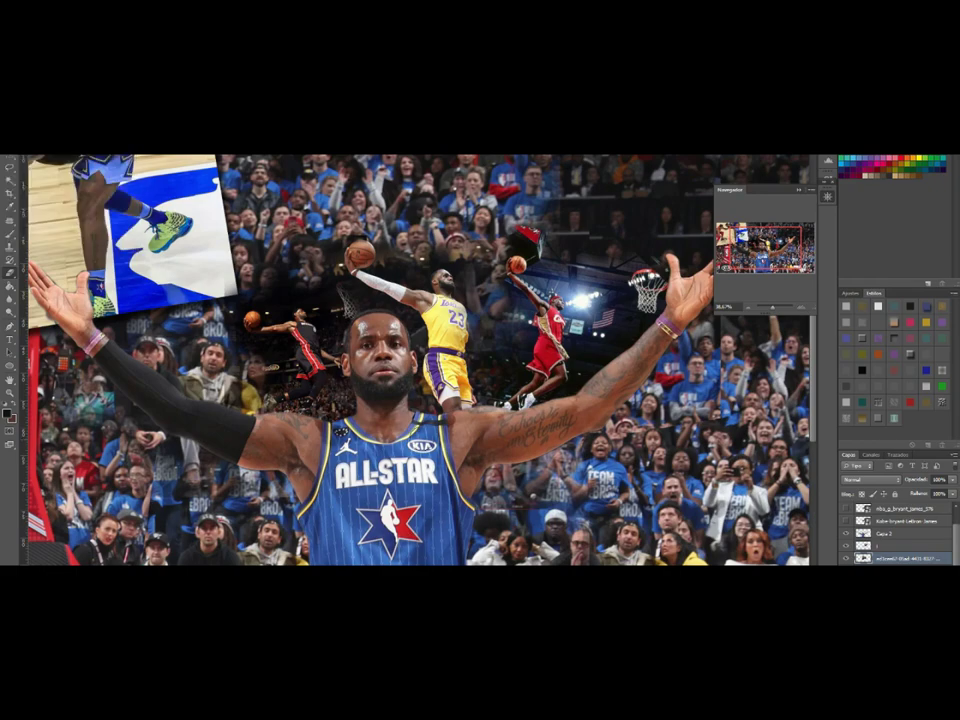
drag(258, 224, 276, 229)
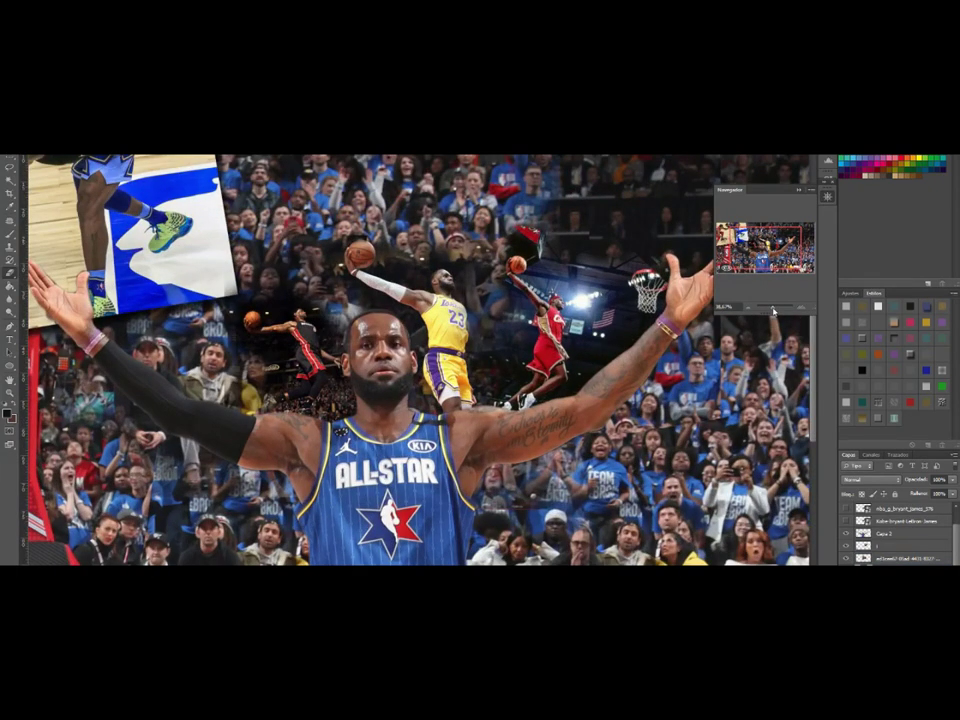
Step: Enlarge and tilt the Kobe-Bryant-LeBron-James photo in the collage's lower-right corner and add a black Normal-mode drop shadow
key(ctrl+minus)
drag(500, 420, 808, 472)
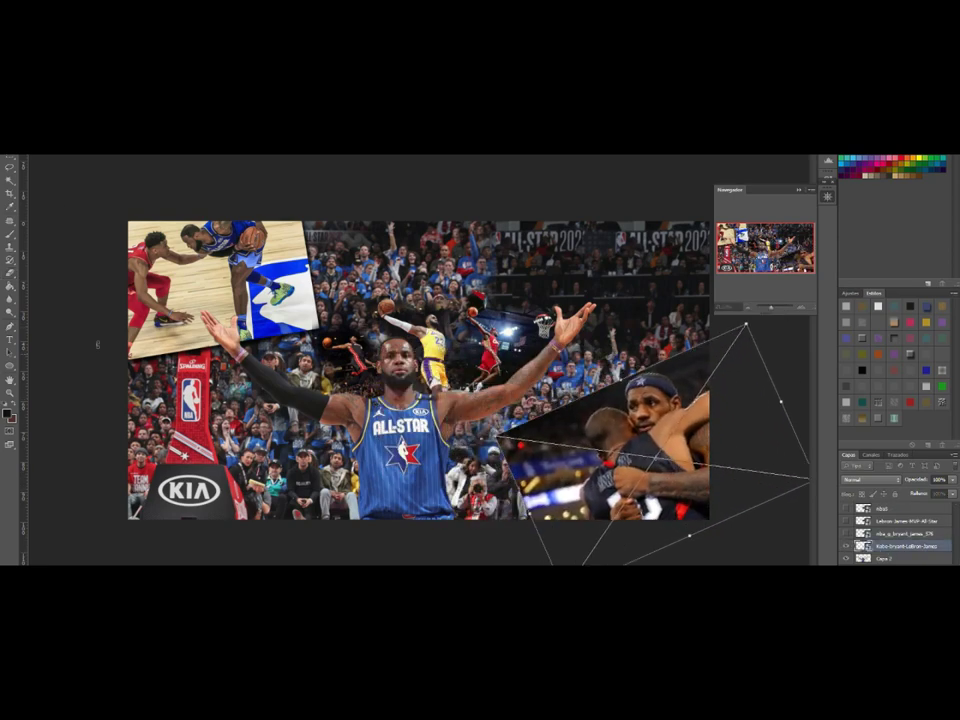
key(Return)
right_click(668, 330)
click(668, 319)
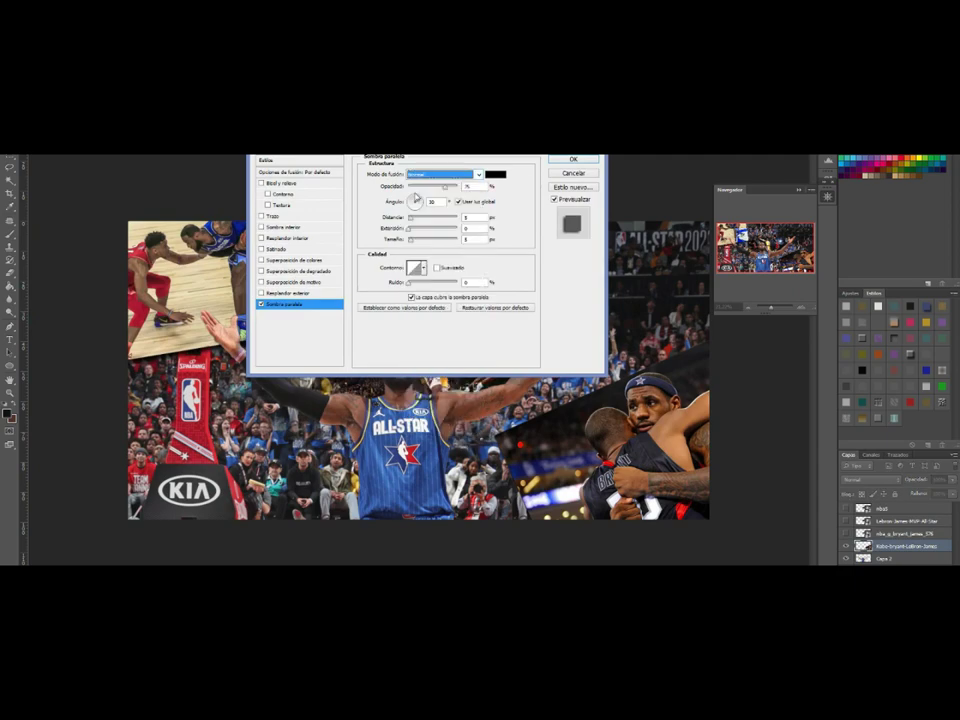
key(Return)
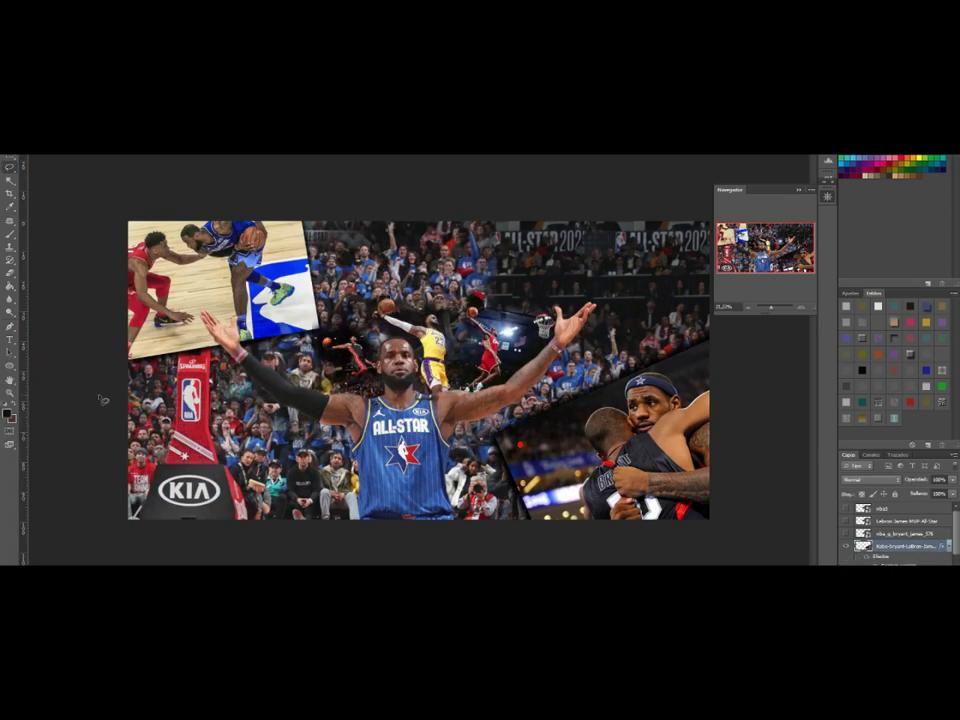
Step: Show the nba_g_bryant_james_576 photo, enlarge it between the KIA stand and the central player, and place it below Capa 2
click(846, 534)
click(900, 534)
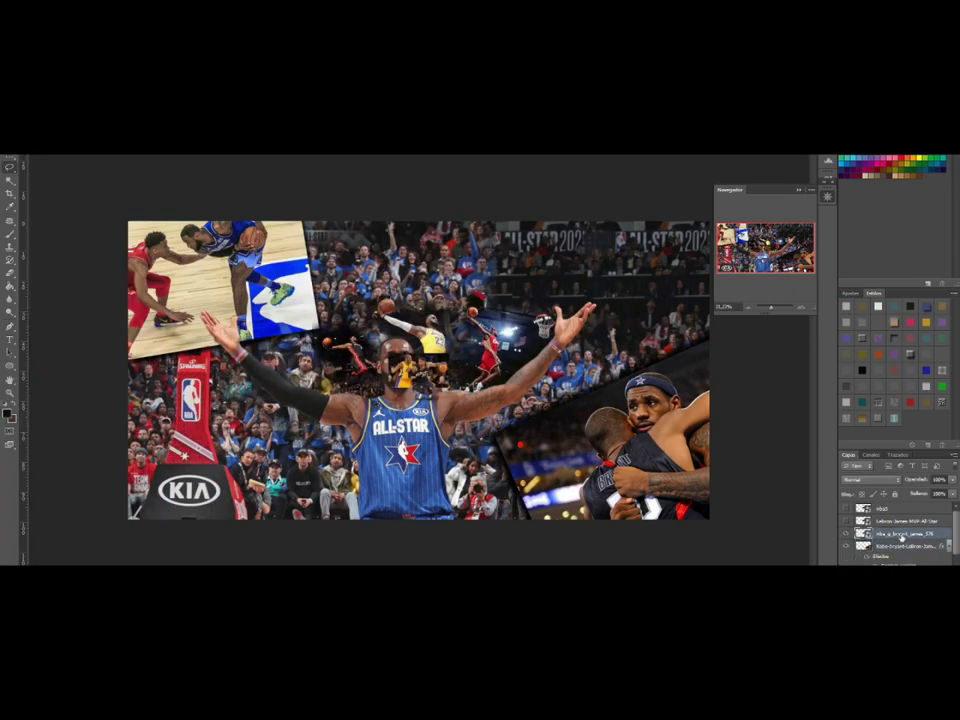
right_click(900, 534)
click(836, 252)
drag(415, 372, 319, 467)
key(Return)
key(ctrl+[)
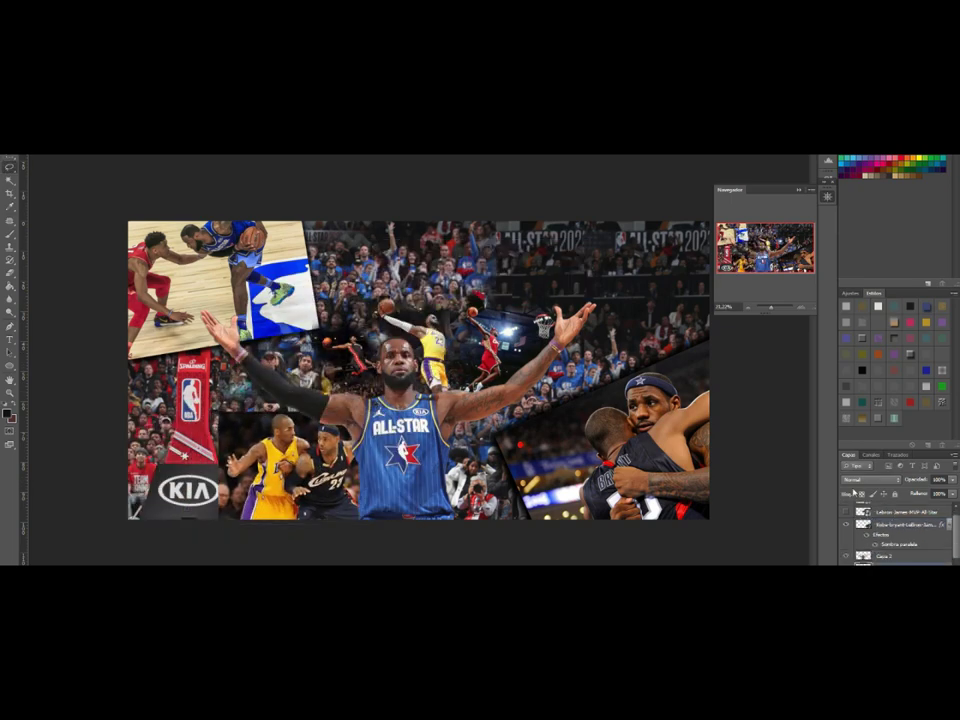
Step: Nudge the nba_g_bryant_james_576 photo left and place the Lebron-James-MVP-All-Star photo, enlarged, between the central player and the lower-right hug photo
drag(362, 432, 355, 432)
right_click(844, 513)
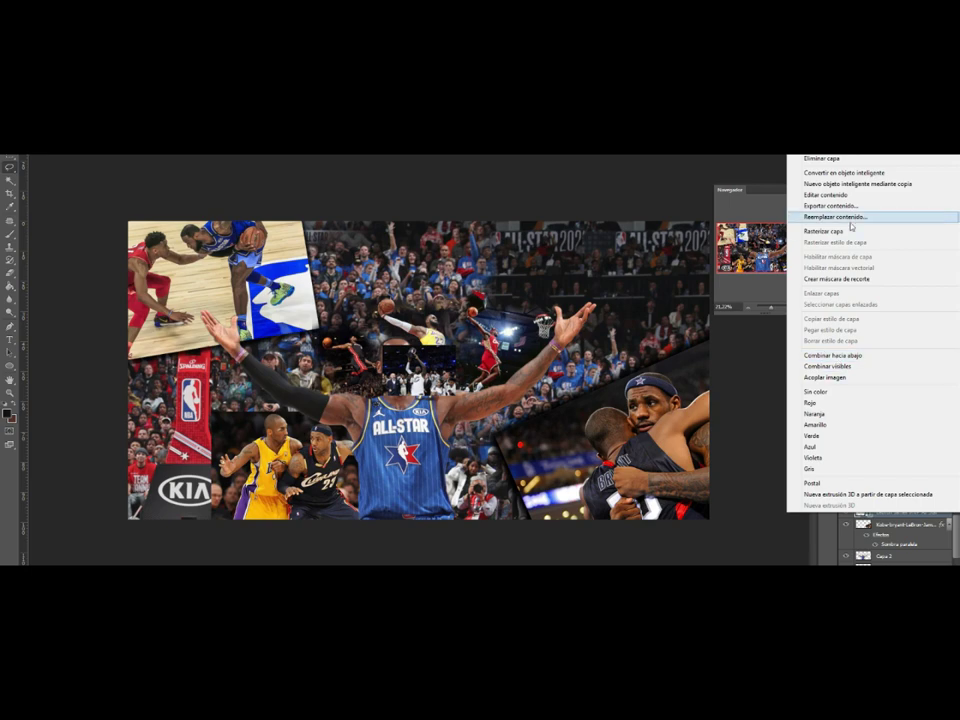
key(Escape)
click(844, 513)
drag(494, 309, 532, 432)
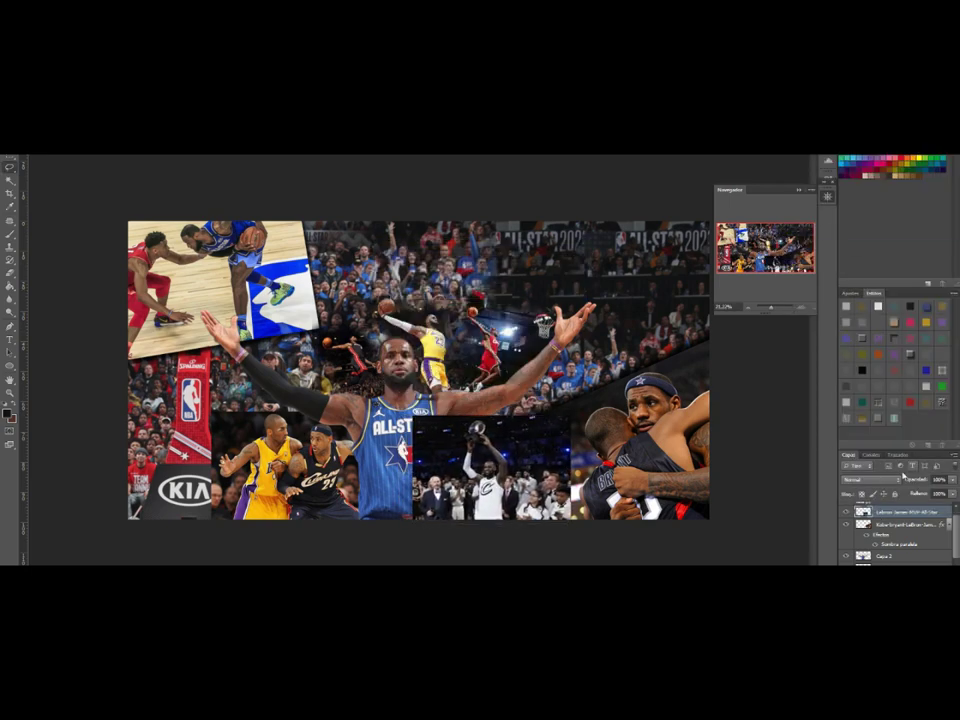
Step: Give the MVP trophy photo a black Normal-mode drop shadow with size 76 px and place its layer directly below Capa 2
click(872, 574)
click(880, 600)
click(495, 221)
click(490, 222)
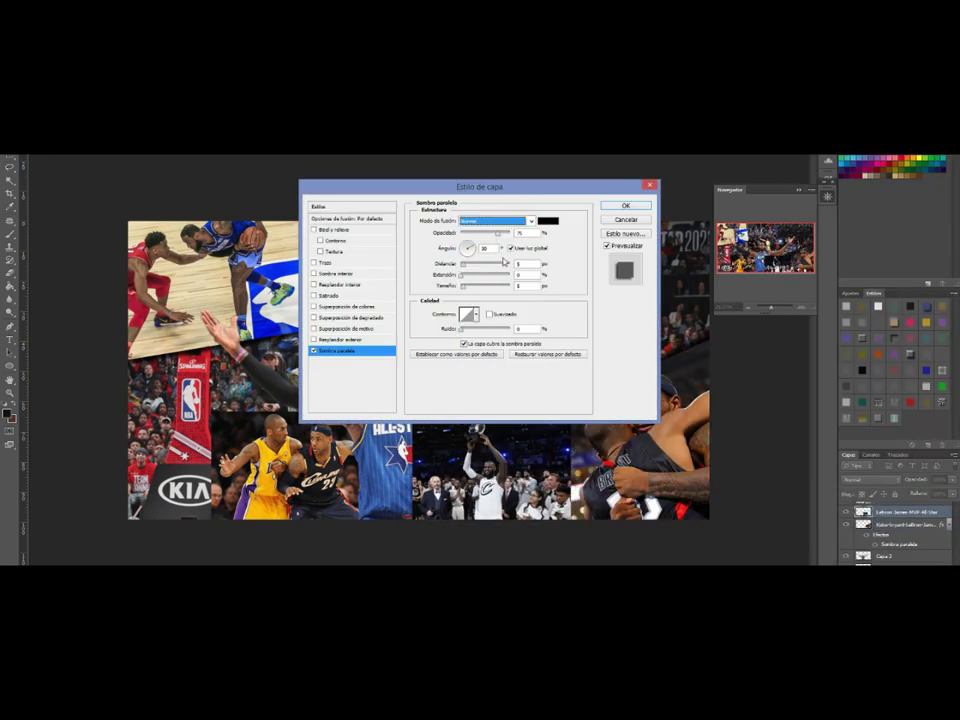
drag(491, 194, 641, 115)
text(7)
key(shift+Tab)
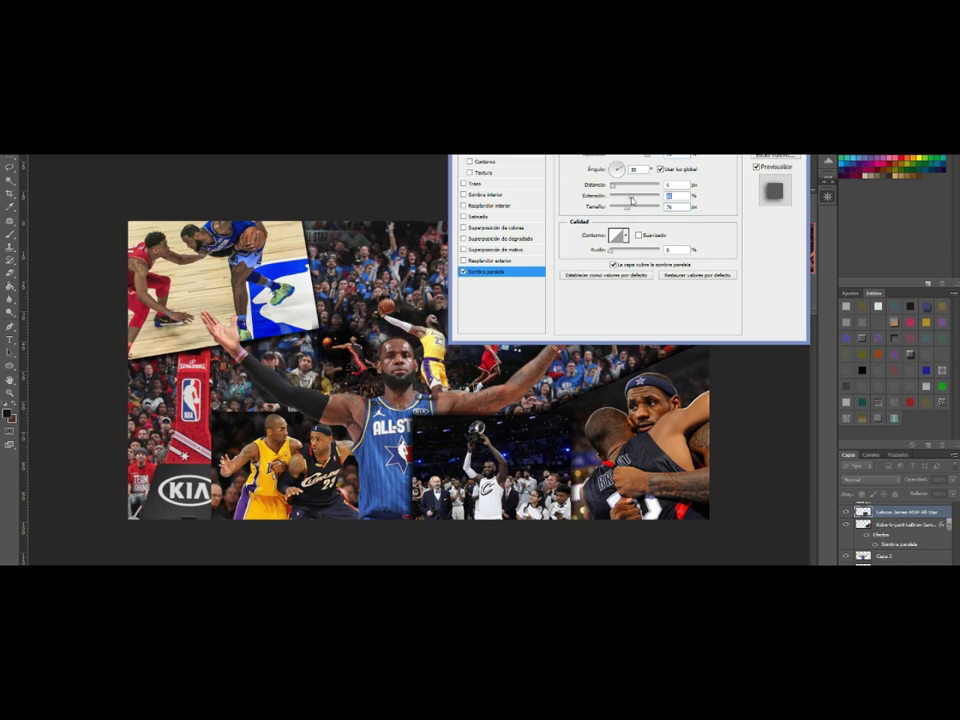
key(Return)
drag(868, 555, 872, 511)
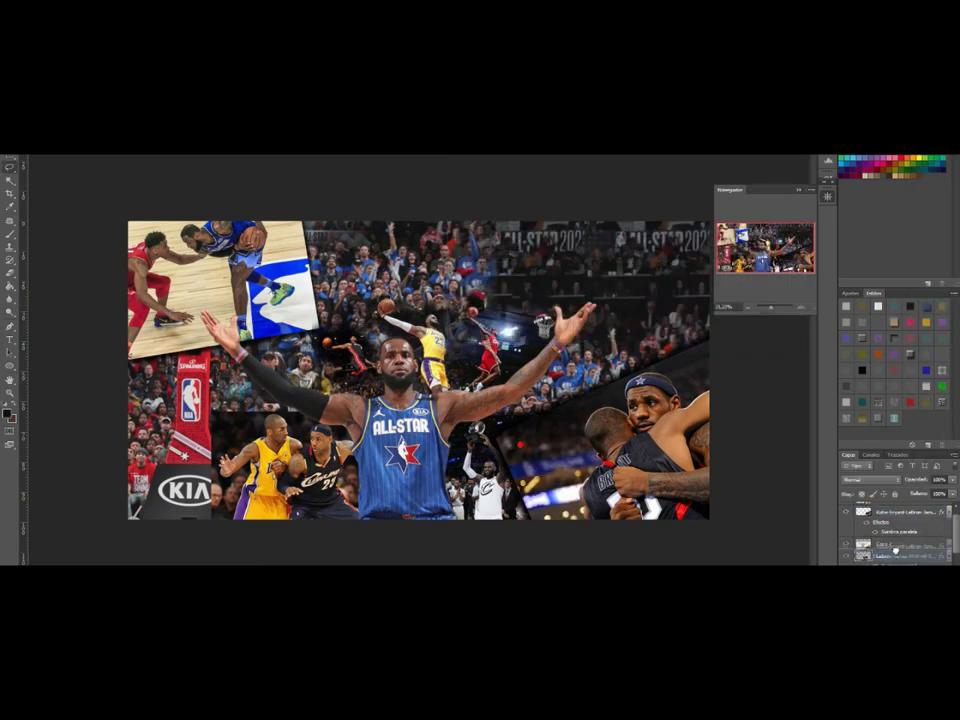
key(ctrl+v)
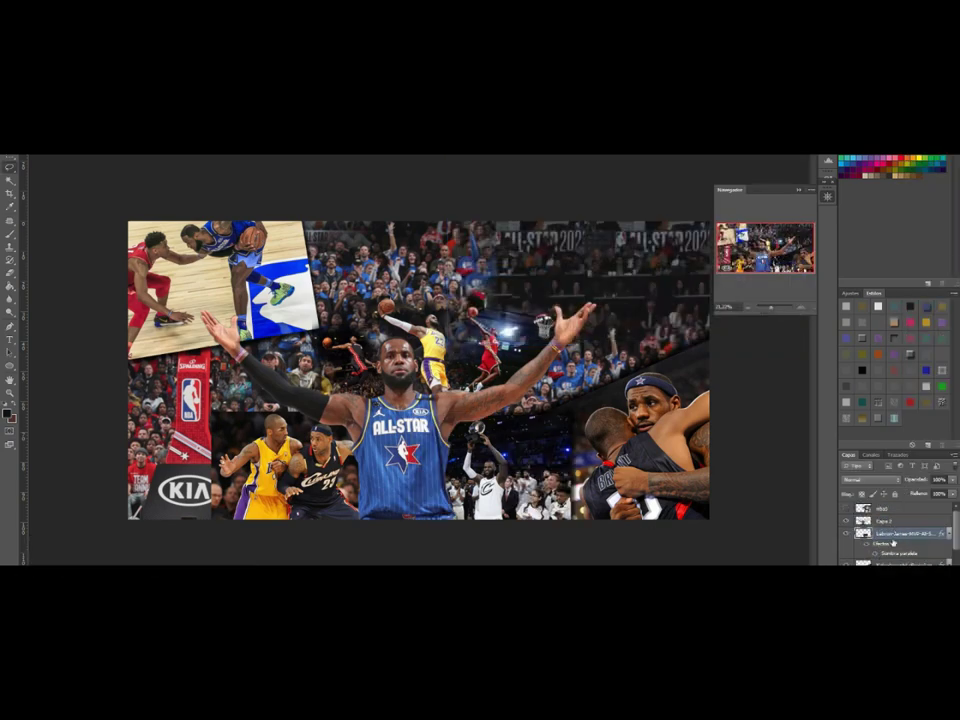
Step: Show the championship trophy celebration photo, enlarged along the collage's top centre behind the dunk photos and the central player
right_click(940, 512)
key(Escape)
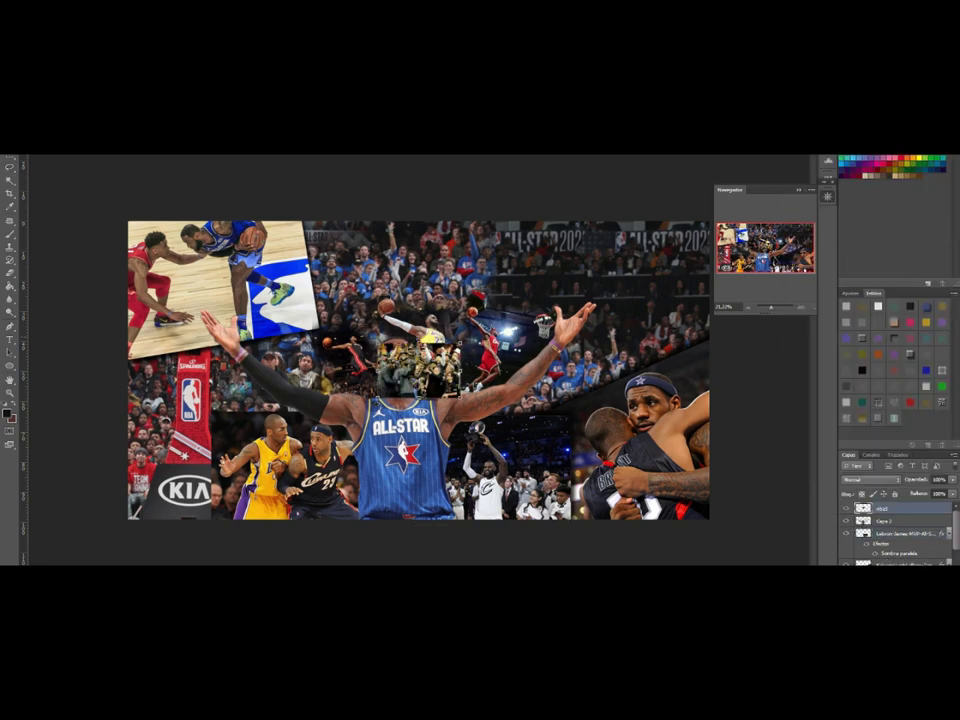
key(ctrl+t)
drag(460, 395, 707, 396)
drag(540, 300, 425, 270)
key(Return)
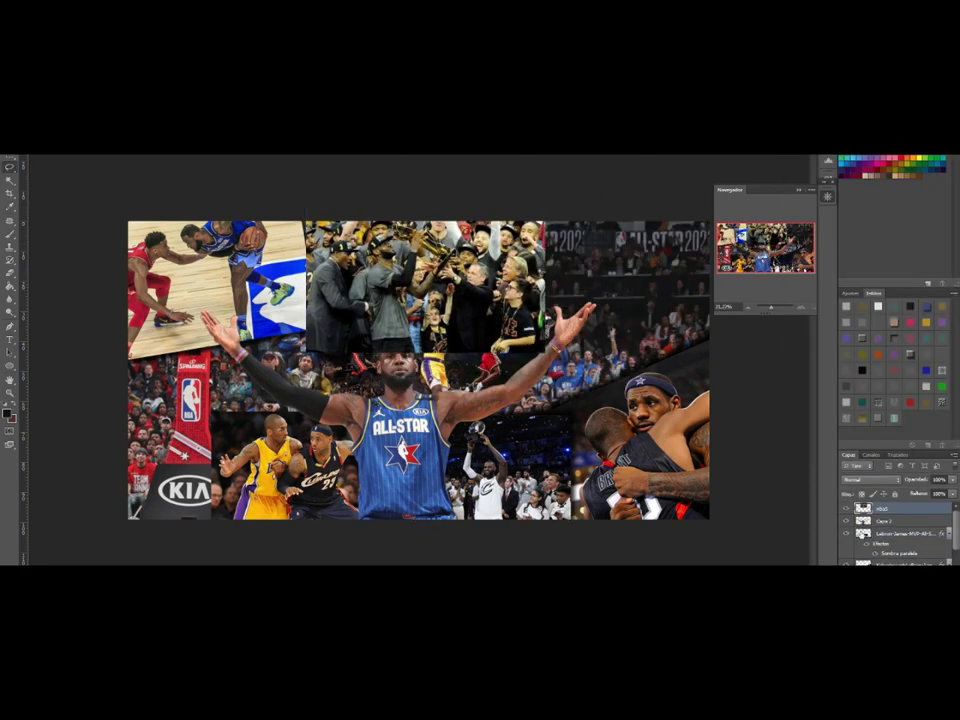
key(ctrl+v)
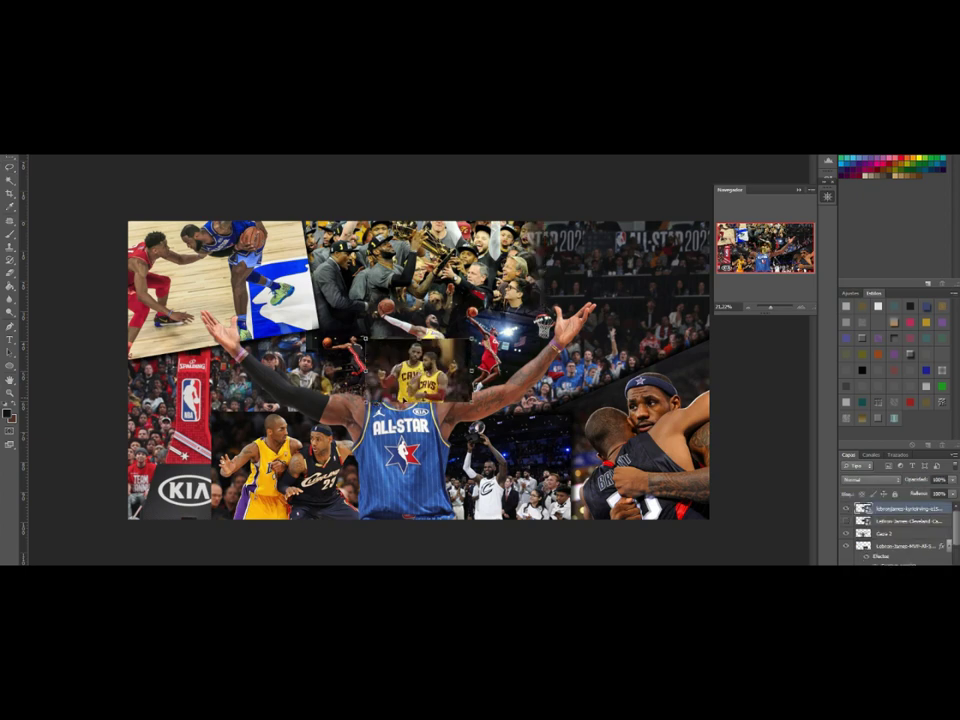
Step: Enlarge and tilt the photo of the two yellow-jersey Cavs players in the collage's lower-left corner
key(ctrl+t)
drag(368, 400, 229, 520)
drag(380, 440, 265, 478)
click(9, 166)
click(429, 285)
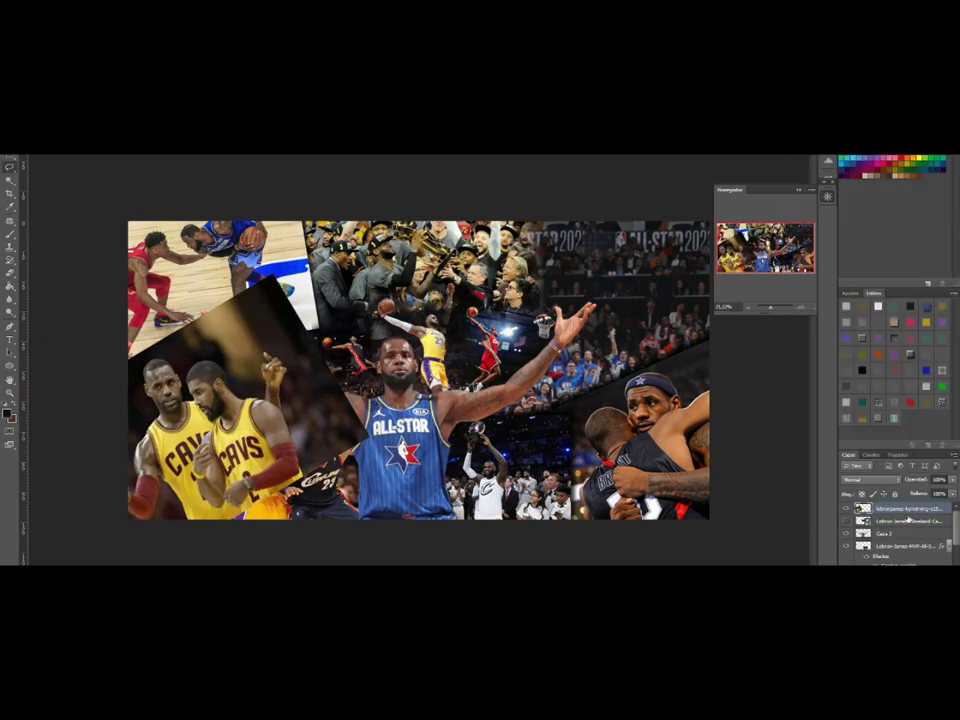
Step: Move the Cavs photo below the nba_g_bryant_james_576 layer and cut away the part covering the upper-left court photo
key(ctrl+bracketleft)
key(ctrl+bracketleft)
key(ctrl+bracketleft)
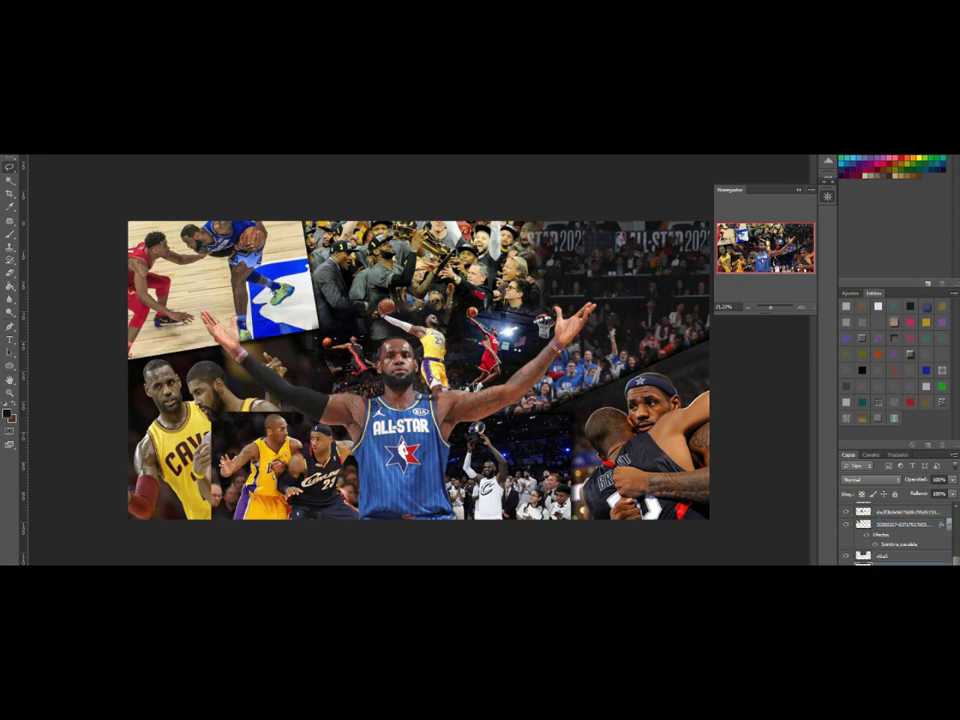
key(ctrl+bracketright)
key(ctrl+bracketright)
key(ctrl+bracketleft)
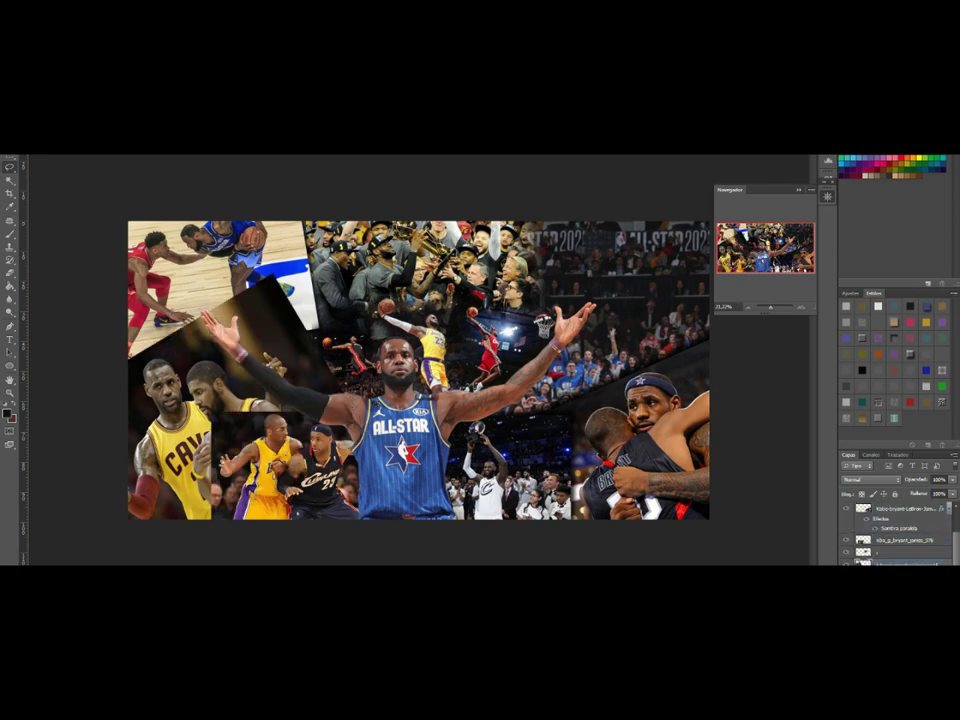
key(Delete)
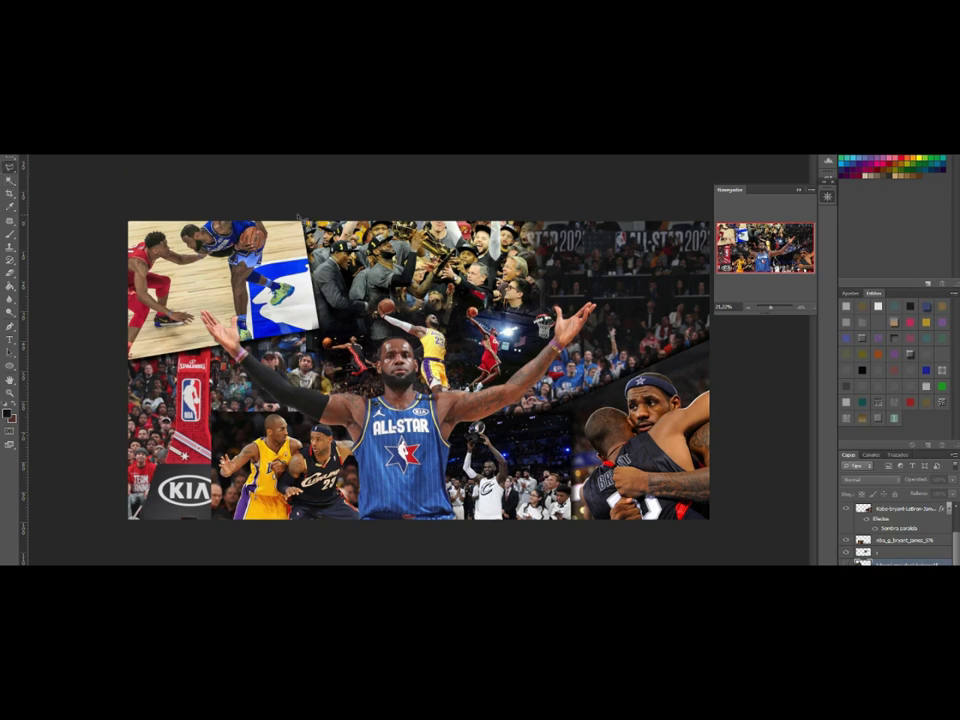
key(ctrl+z)
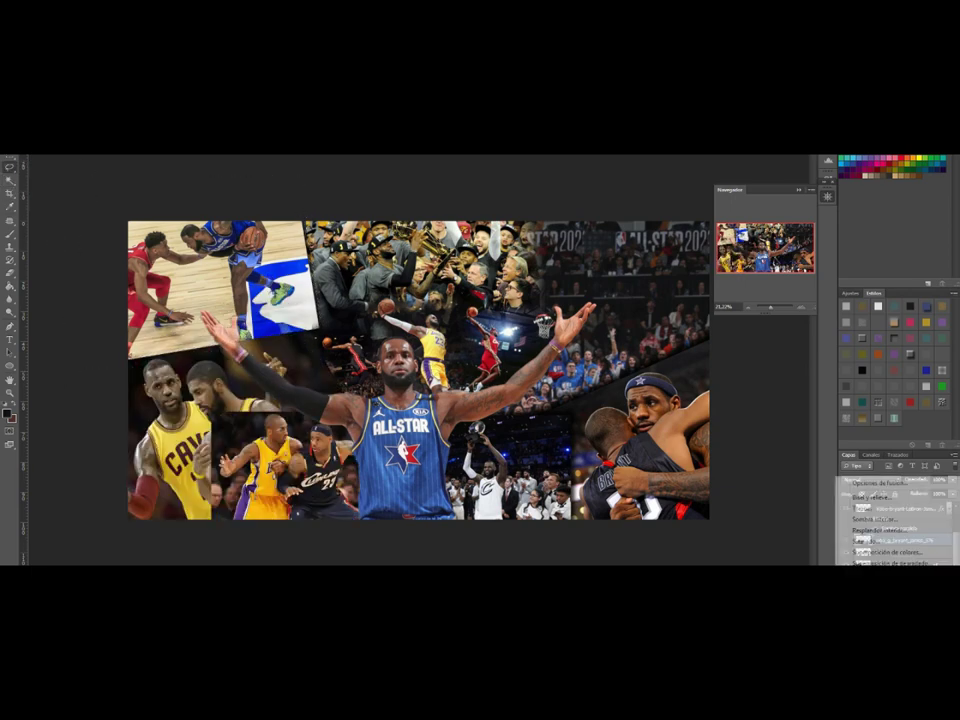
Step: Add a drop shadow to the nba_g_bryant_james_576 photo and shift it slightly right toward the central player
double_click(897, 528)
key(Return)
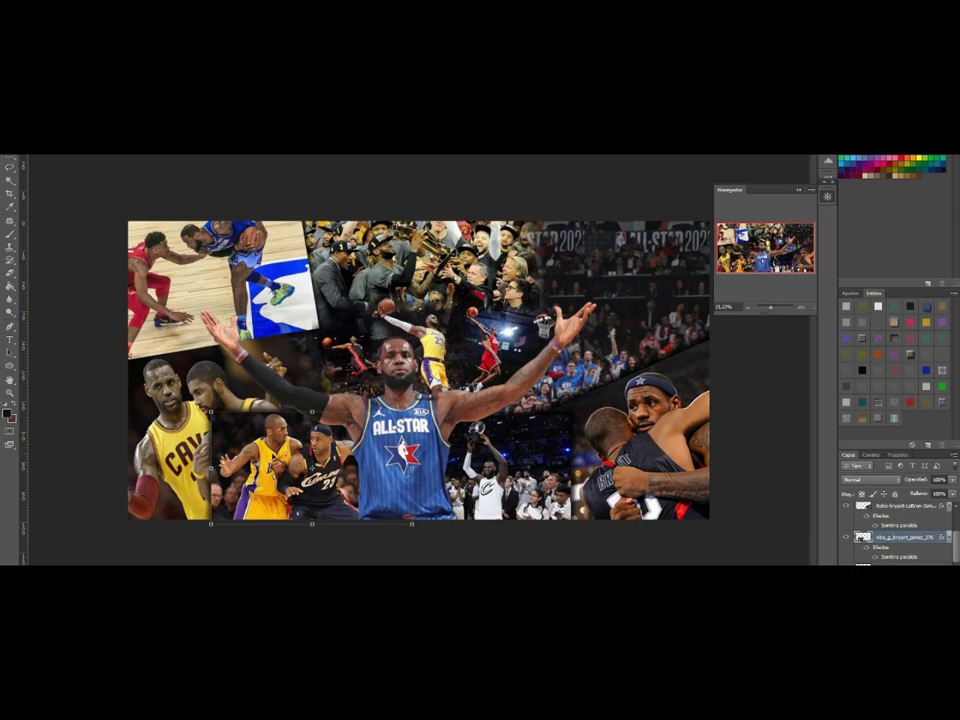
drag(230, 450, 250, 450)
Step: Rotate and reposition the Cavs photo so both players stand more upright in the lower-left corner
key(ctrl+t)
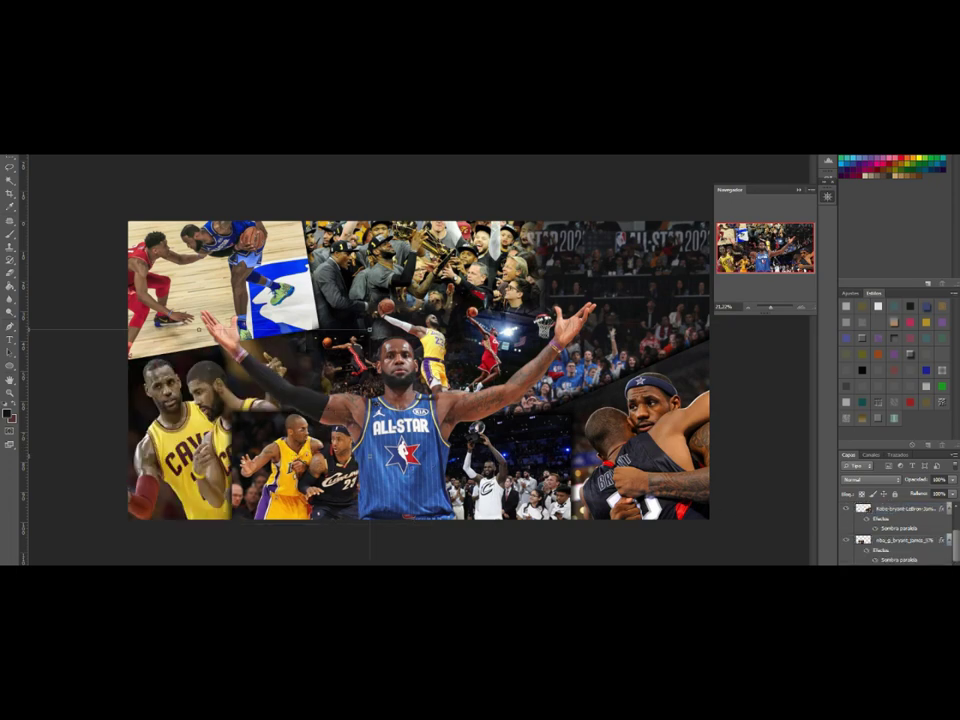
drag(80, 215, 58, 245)
key(e)
click(426, 287)
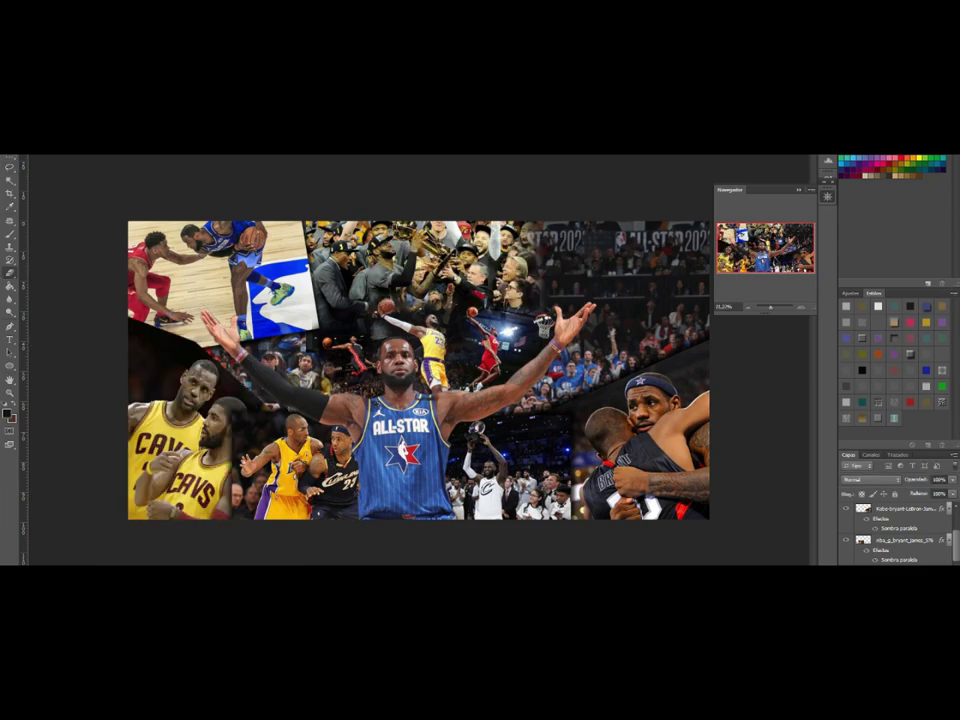
Step: Erase the left edge of the nba_g_bryant_james_576 photo with a soft brush to blend it into the Cavs photo
click(905, 540)
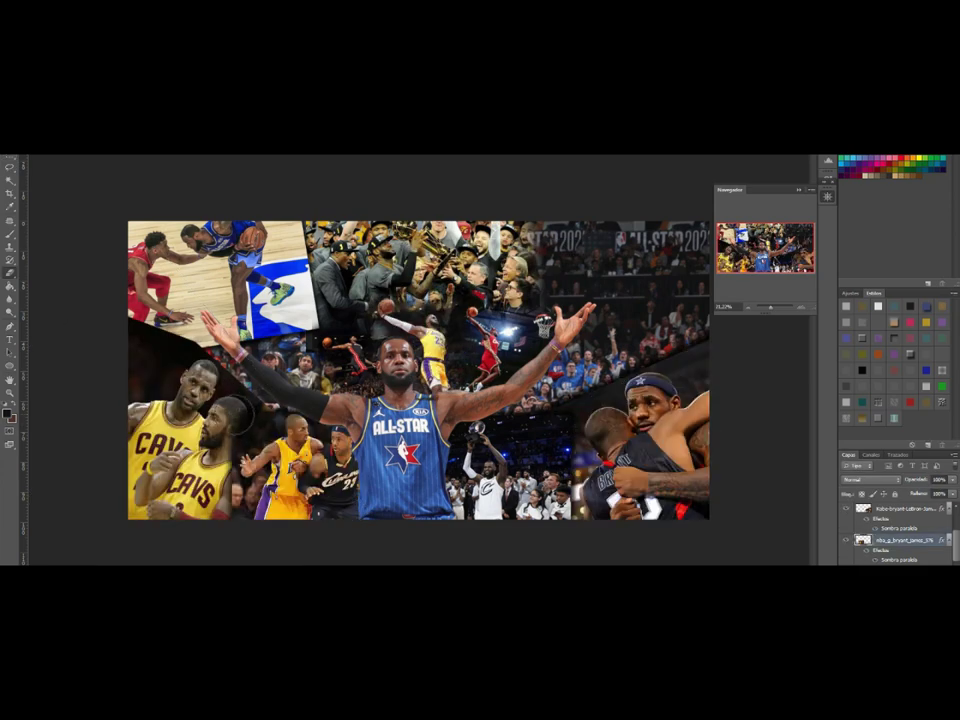
right_click(158, 366)
key(Escape)
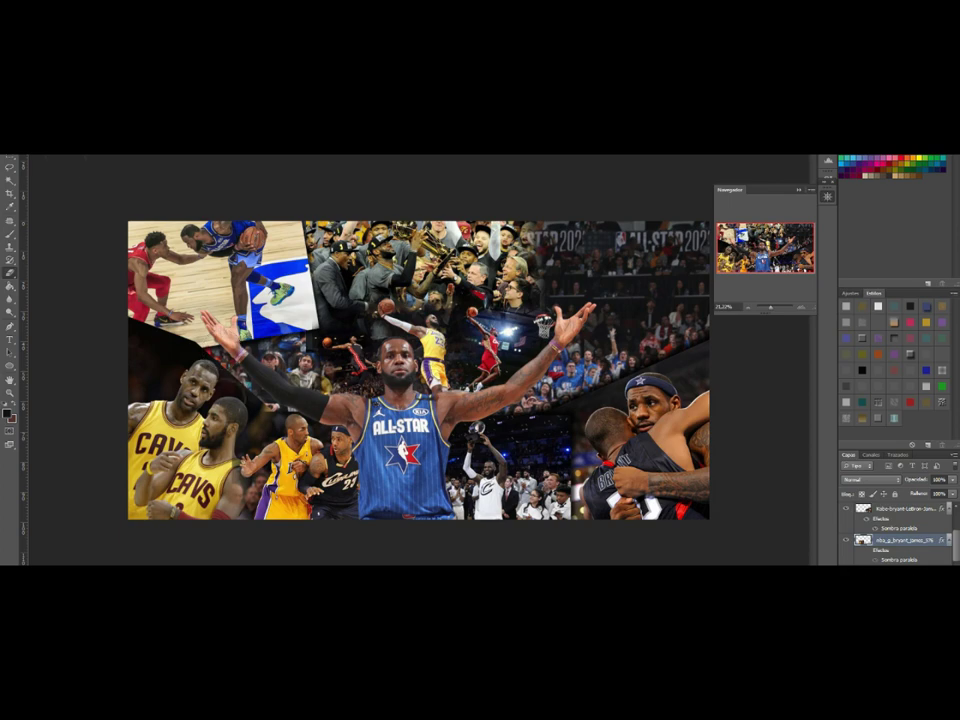
right_click(175, 293)
key(Escape)
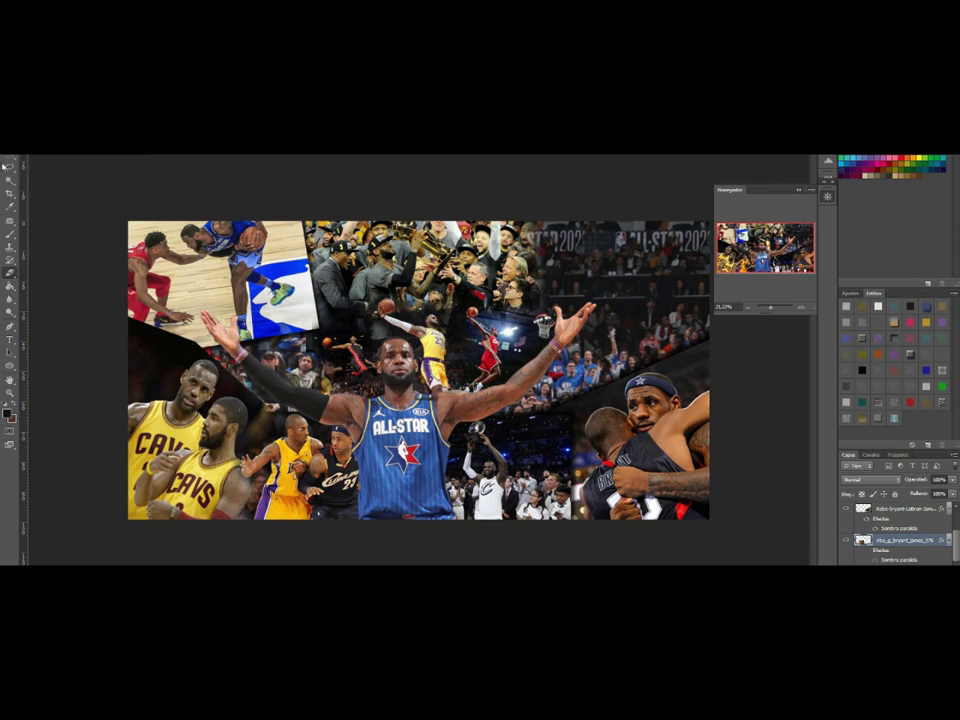
Step: Shift the Cavs photo slightly right and erase its dark corner covering the upper-left court photo
drag(160, 430, 166, 430)
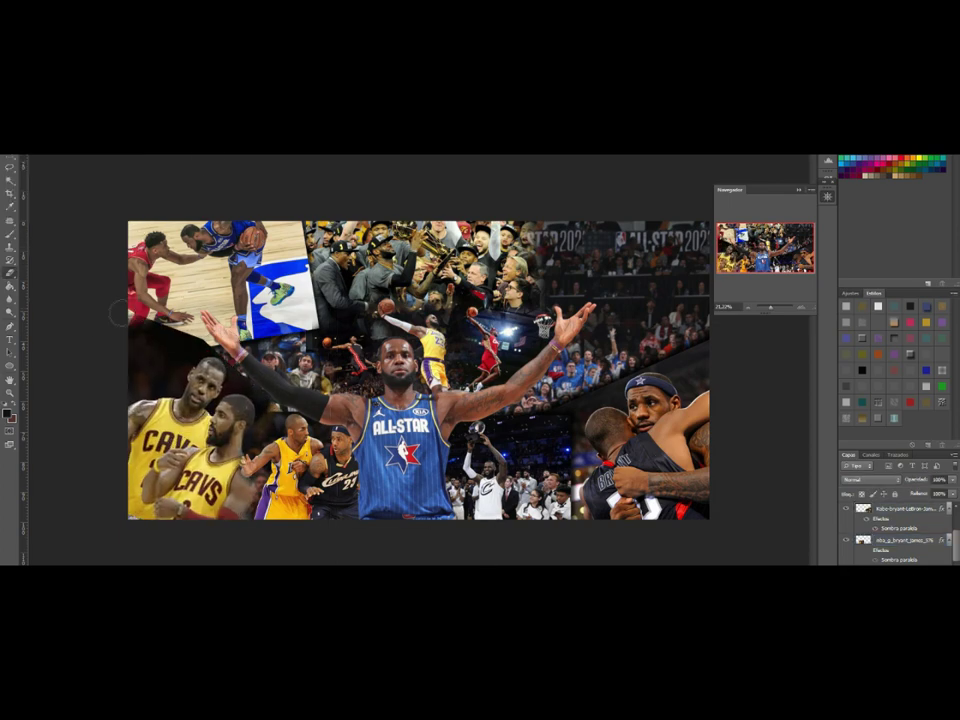
right_click(140, 250)
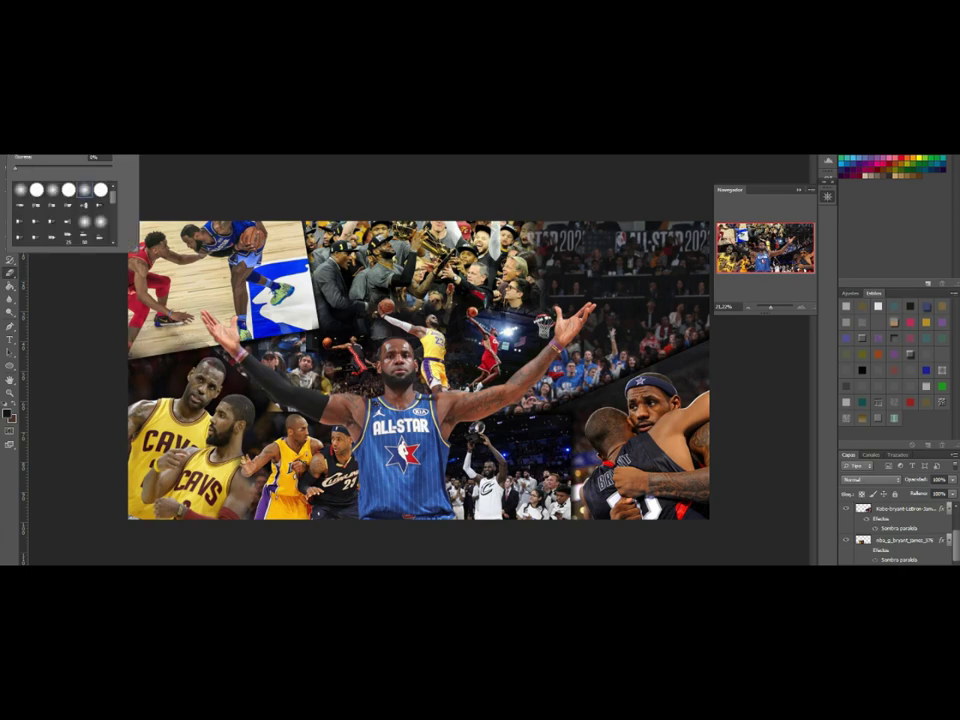
key(Escape)
right_click(93, 323)
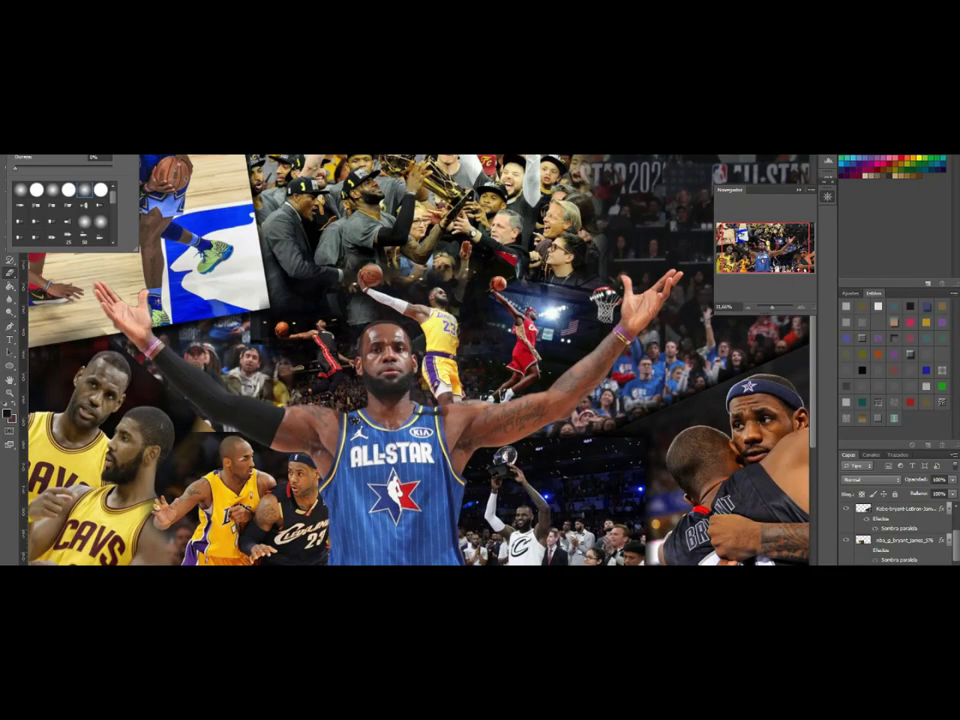
key(Escape)
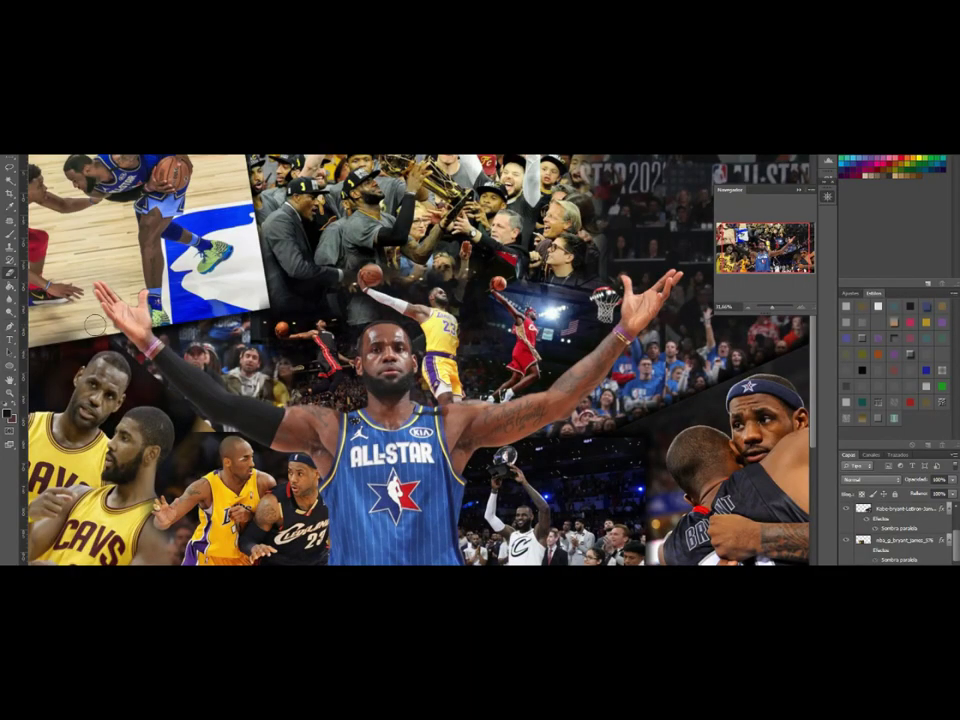
right_click(58, 181)
key(Escape)
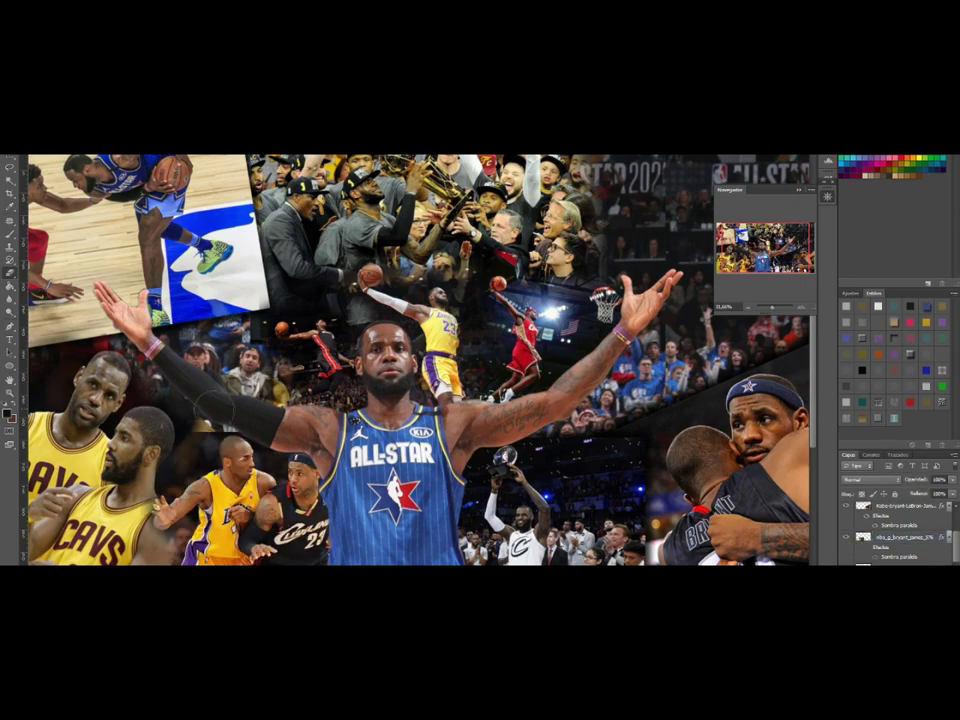
Step: Soften the edges of the nba_g_bryant_james_576 and Cavs photos around the central player's black sleeve, checking with the underlying photos briefly hidden
scroll(420, 360, down, 2)
scroll(420, 350, down, 1)
key(Delete)
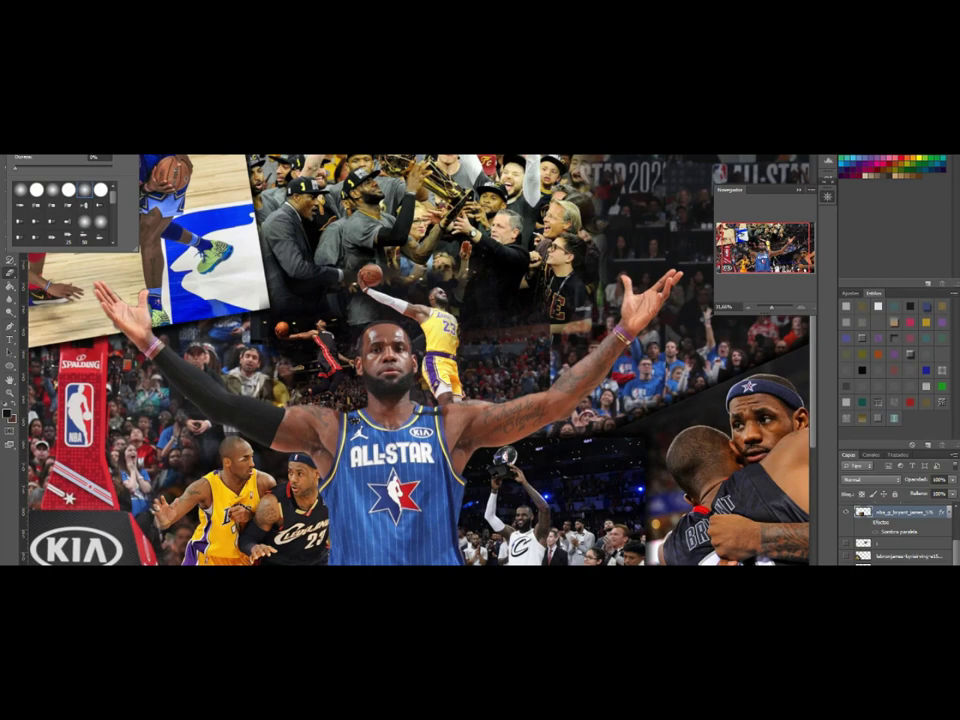
key(Escape)
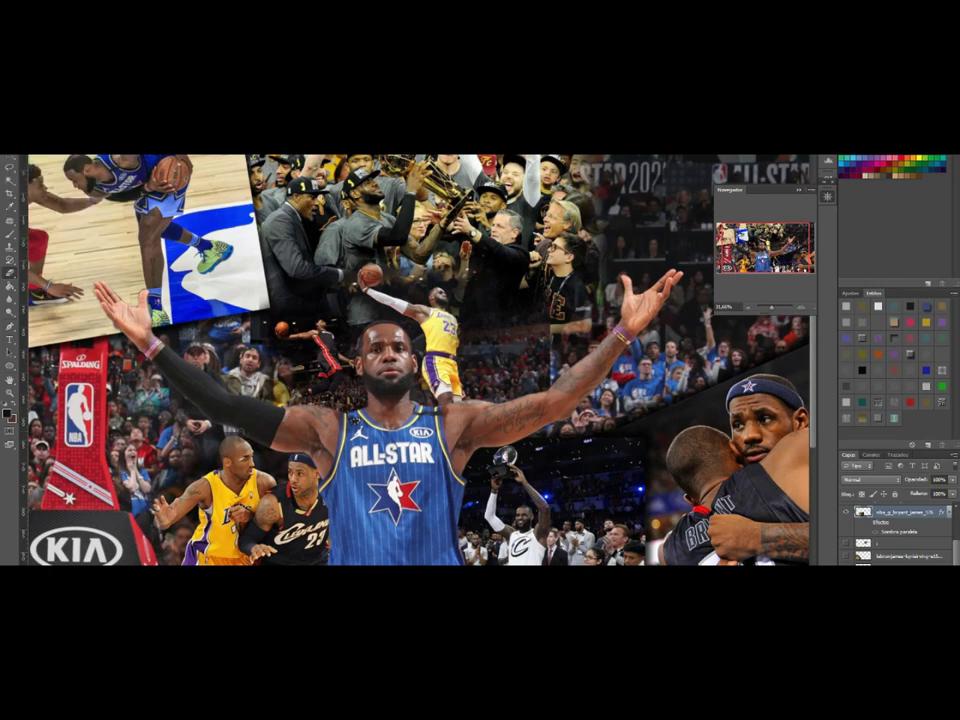
key(ctrl+z)
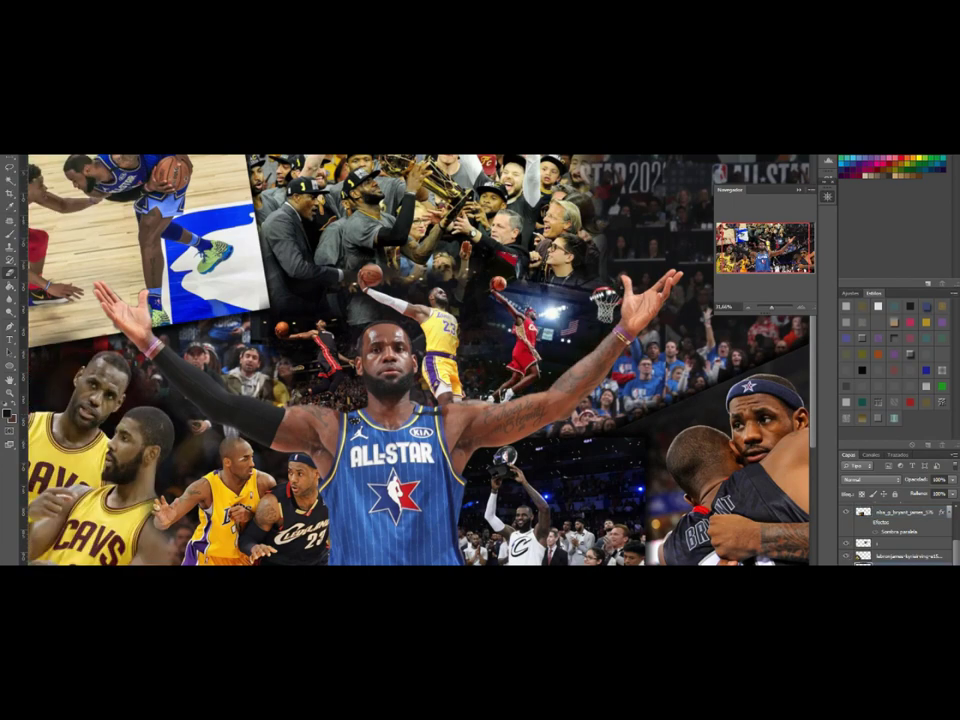
scroll(320, 290, up, 2)
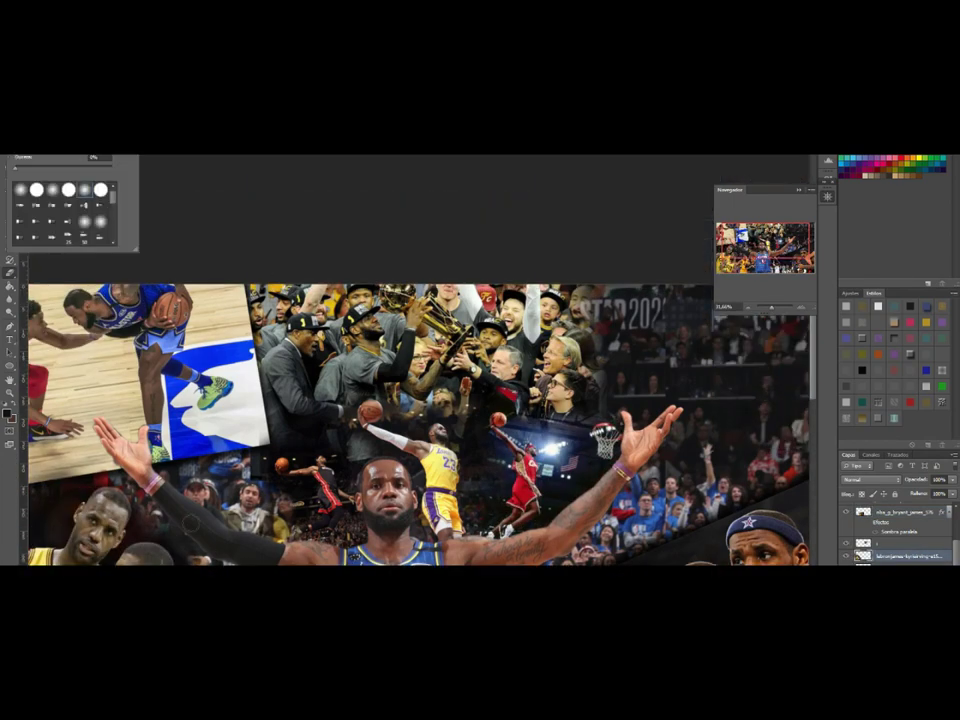
key(Escape)
Step: Erase the right edge of the MVP trophy photo with a soft brush to blend it into the hug photo
mouse_move(785, 307)
mouse_down()
mouse_move(800, 307)
mouse_move(778, 307)
mouse_up()
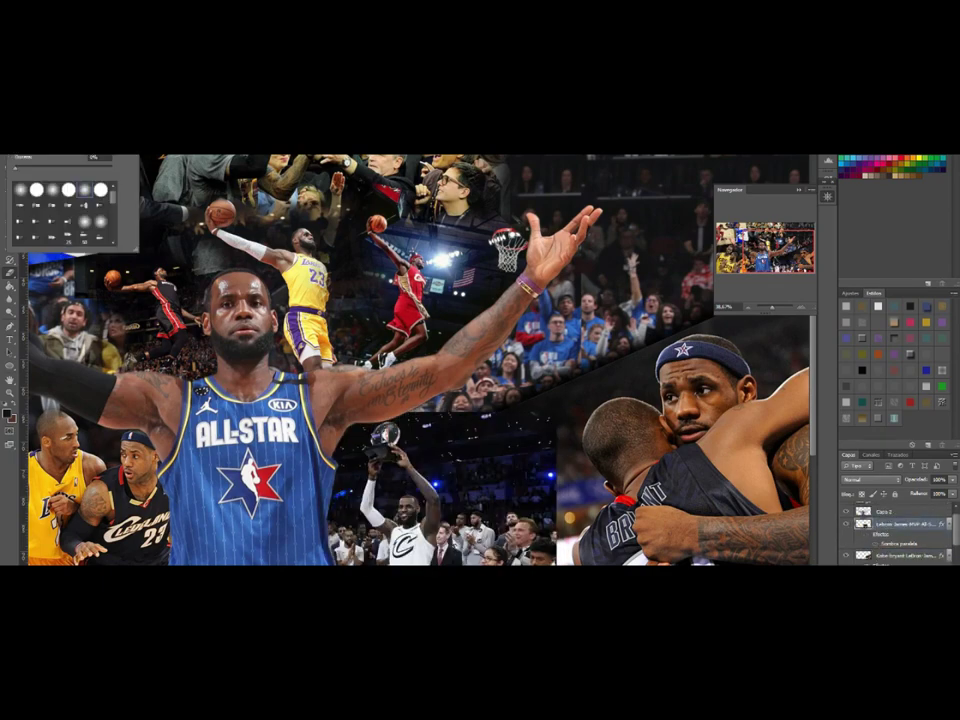
scroll(418, 360, down, 2)
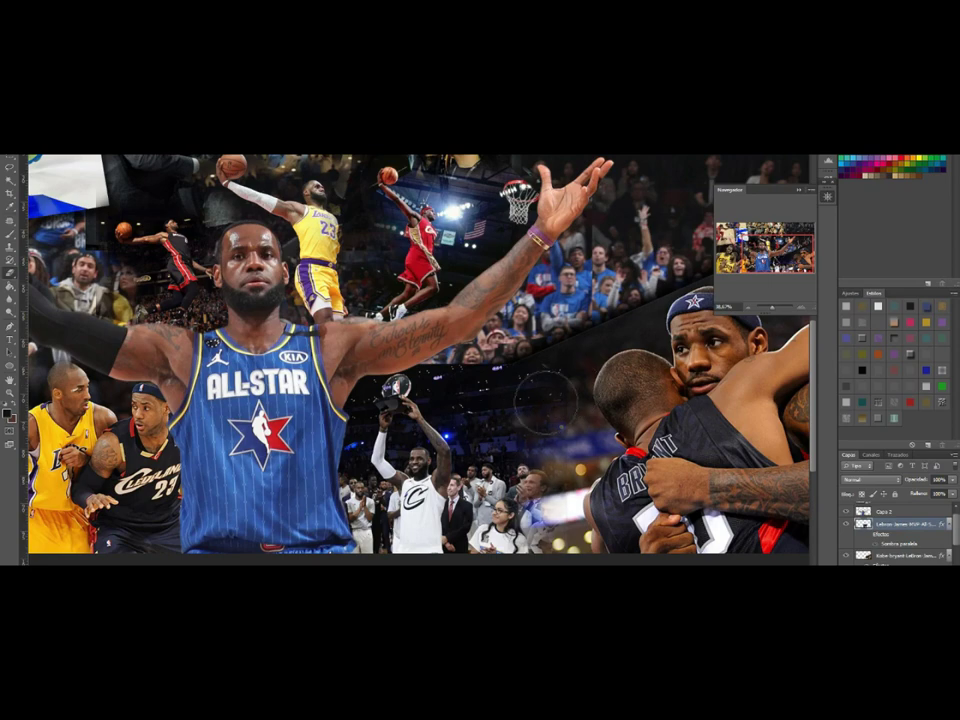
scroll(870, 538, down, 2)
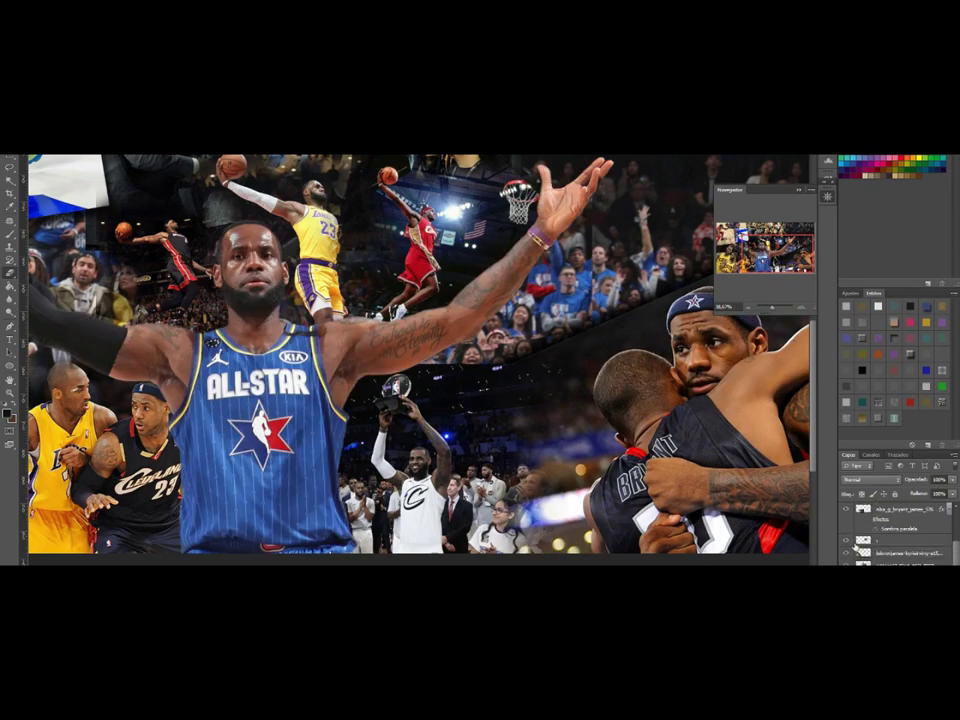
Step: Show the LeBron-James-Cleveland photo, enlarged beside the central player's raised hand on the hoop side and layered beneath the neighbouring photos
drag(784, 307, 772, 310)
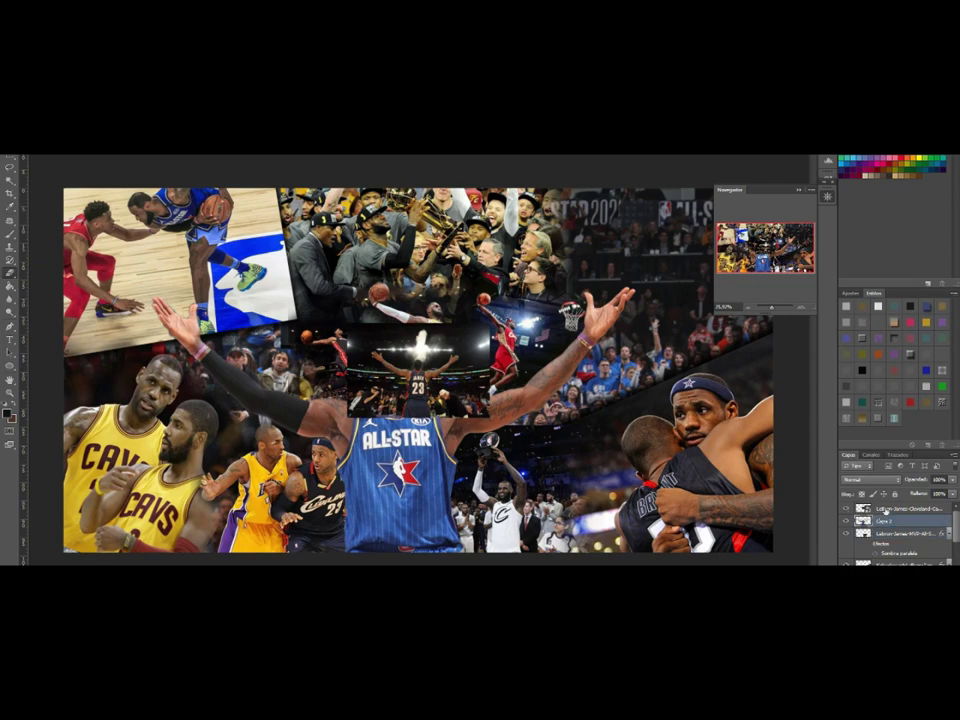
drag(418, 343, 623, 347)
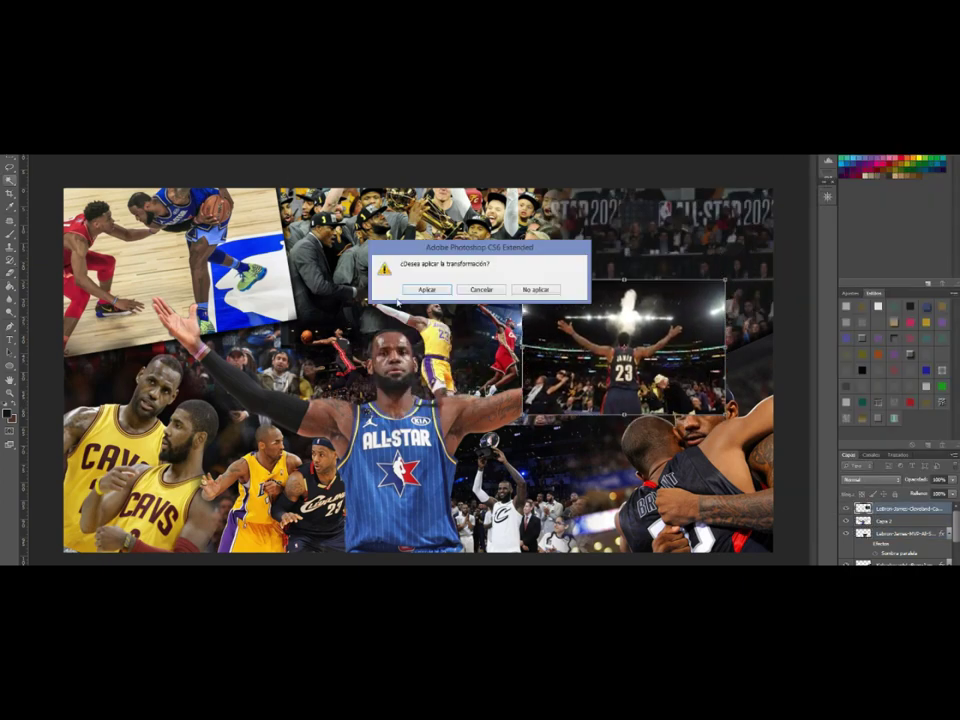
key(Return)
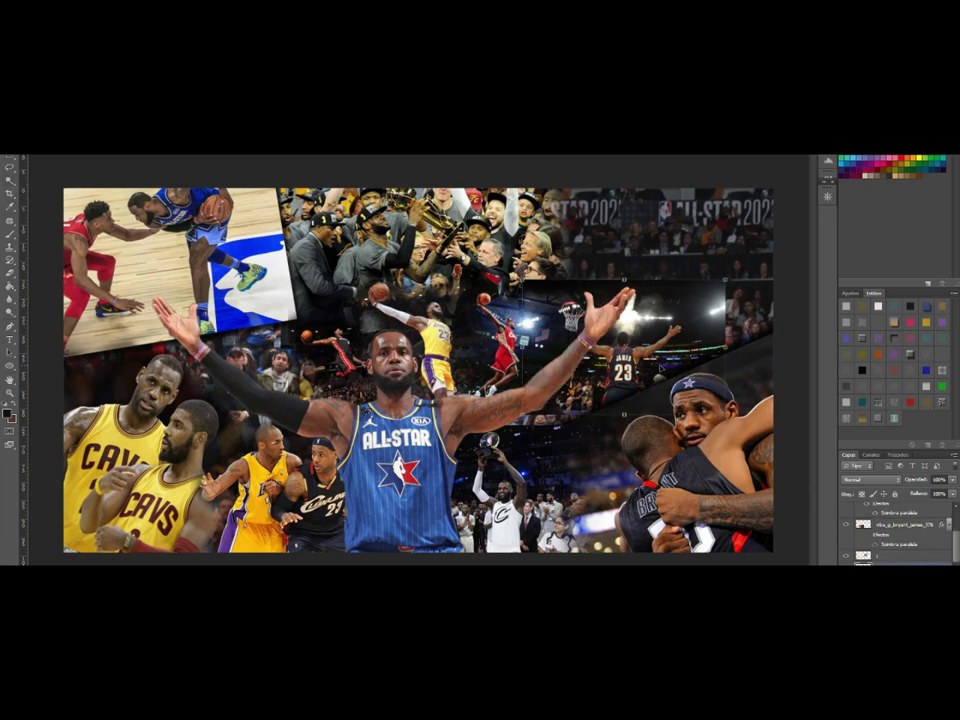
Step: Nudge the LeBron-James-Cleveland photo slightly left and down beside the central player's raised hand
key(shift+Left)
key(shift+Down)
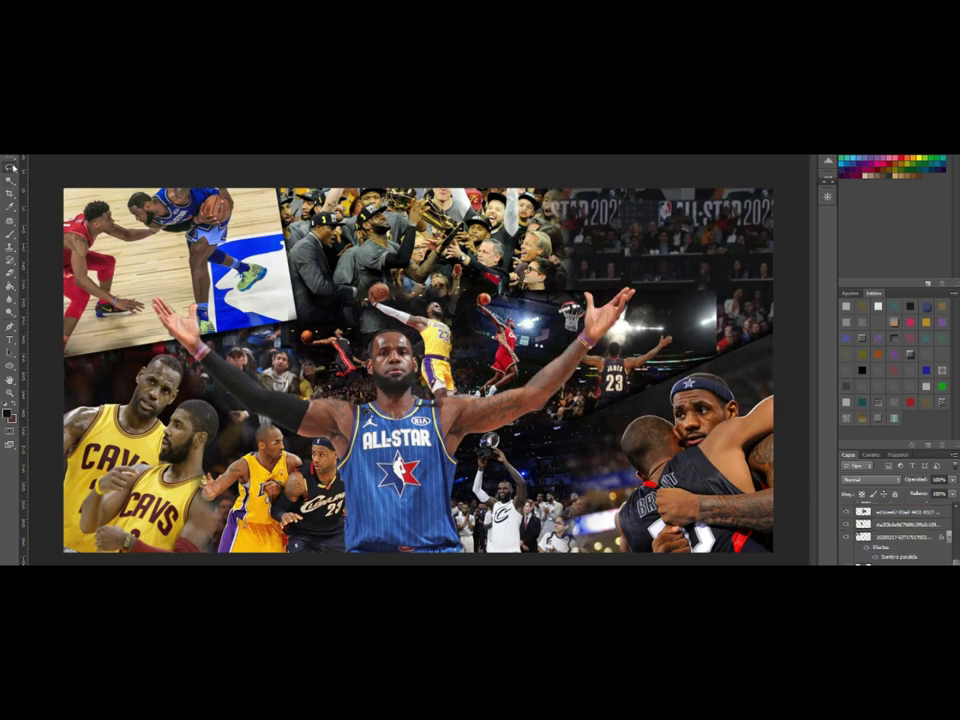
Step: Flip the white number 32 jersey photo horizontally, enlarge it, and fit it in the collage's upper-right corner above the hug photo
drag(707, 250, 781, 283)
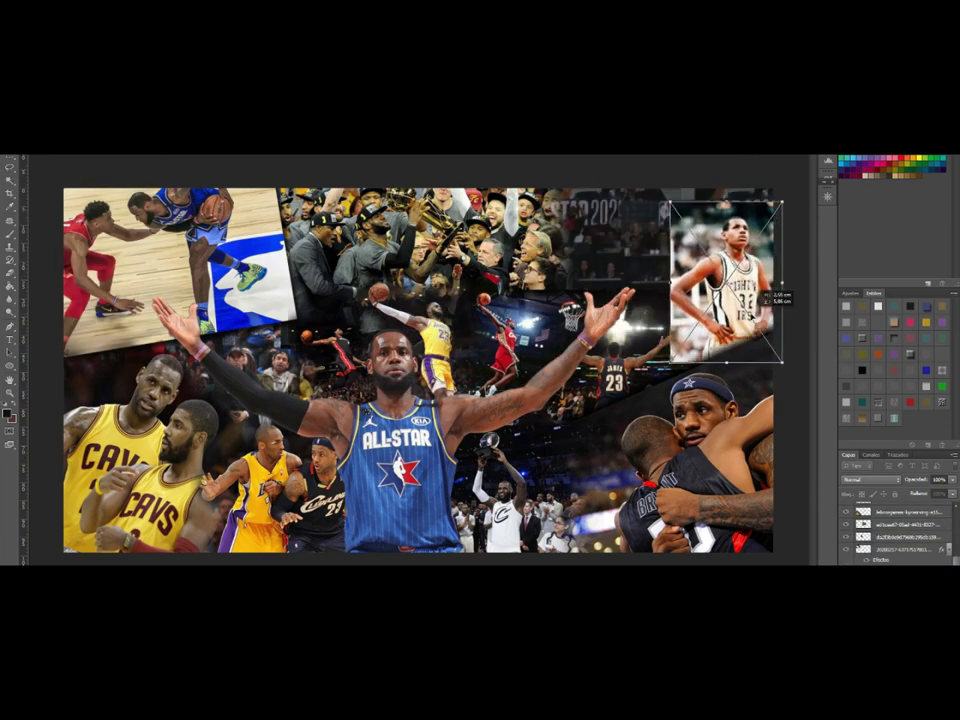
key(alt+e)
click(439, 287)
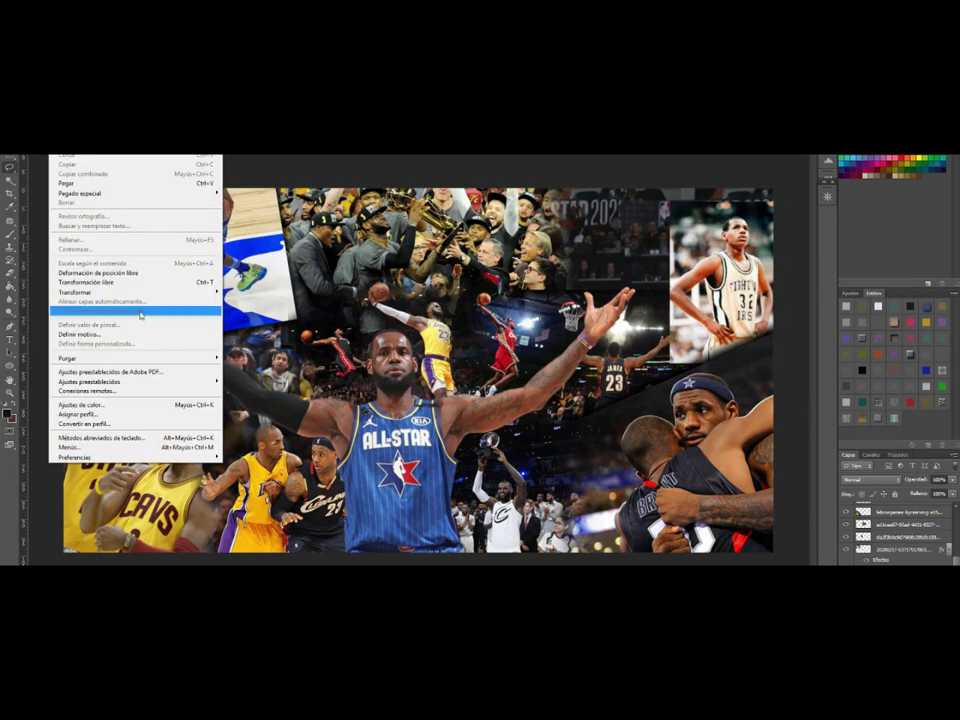
click(86, 282)
drag(806, 274, 785, 316)
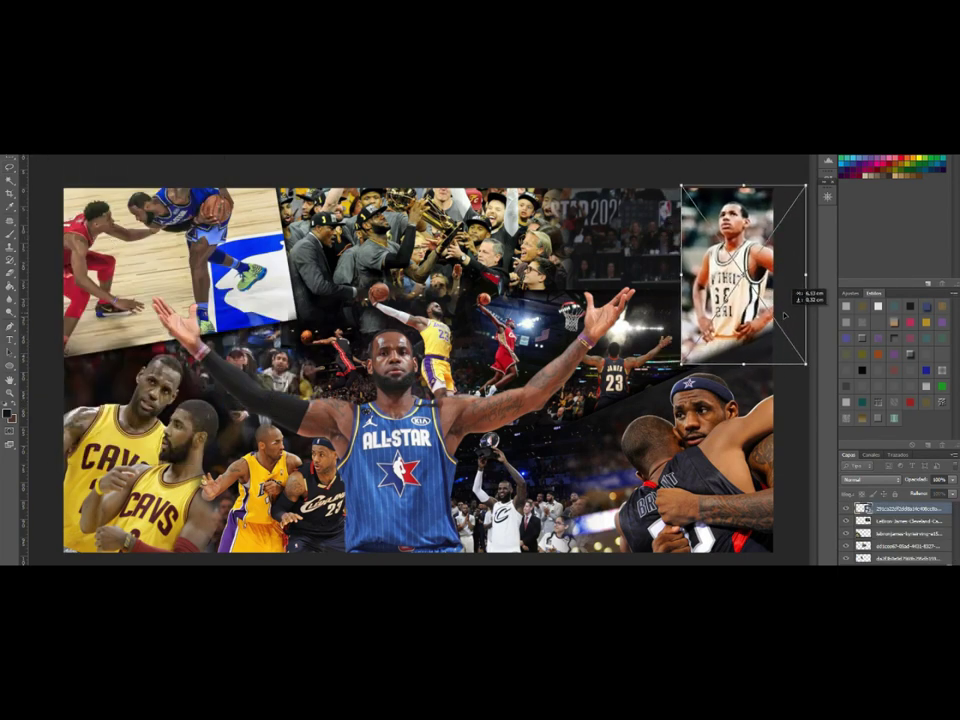
key(Return)
Step: Place the Miami Heat photo between the trophy celebration and the white-jersey photo, layered beneath the neighbouring photos
drag(600, 240, 609, 266)
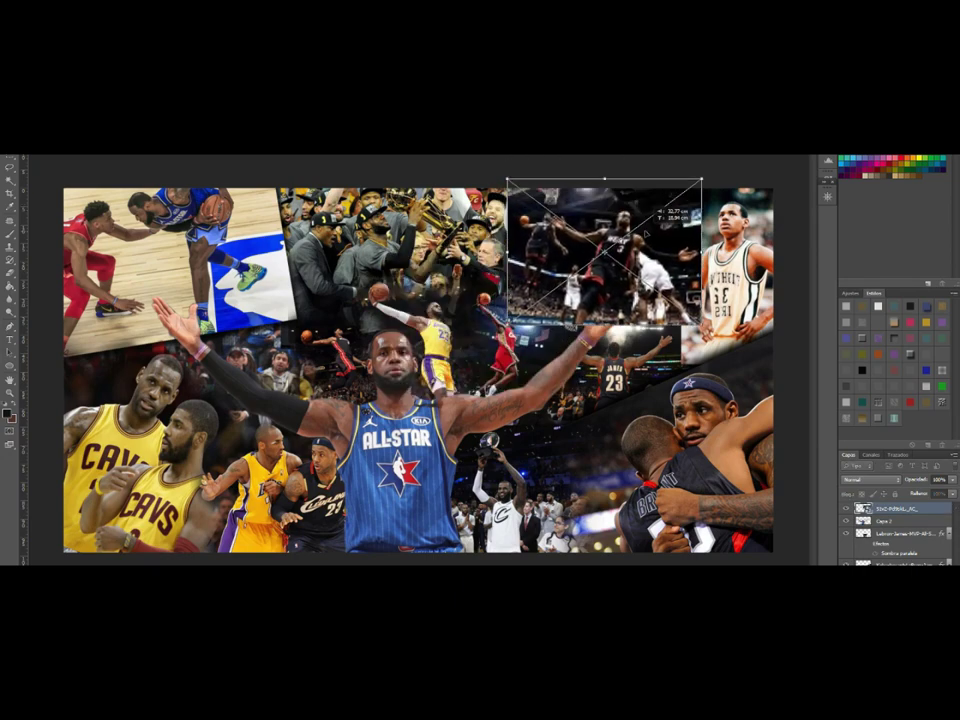
right_click(880, 505)
scroll(900, 540, down, 2)
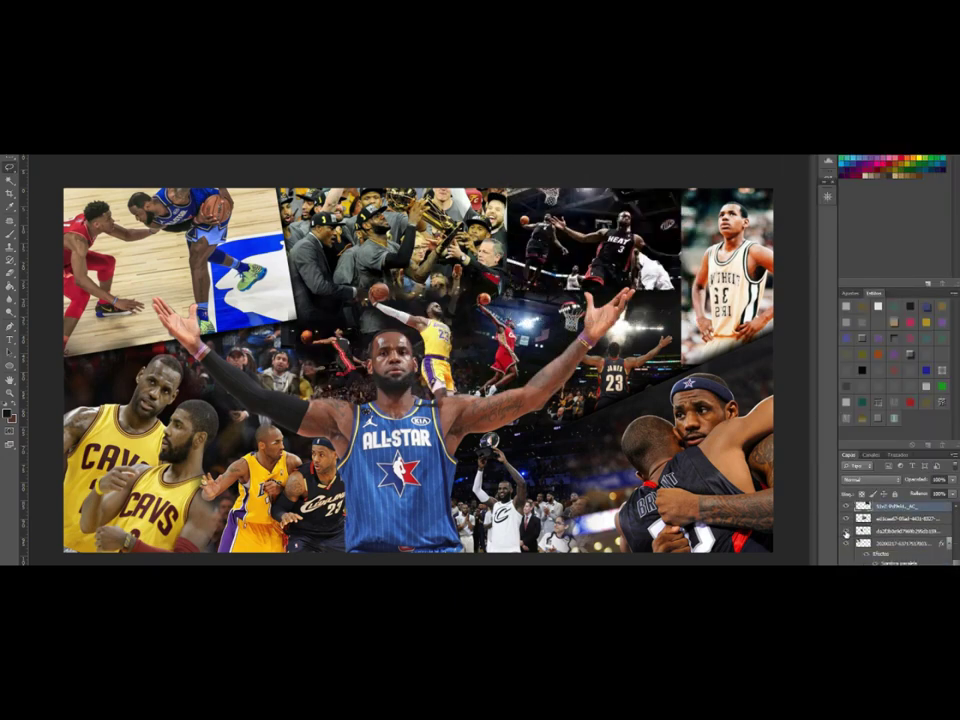
click(890, 530)
Step: Add a yellow diagonal stripe on its own layer along the hug photo's upper edge and duplicate that layer
key(e)
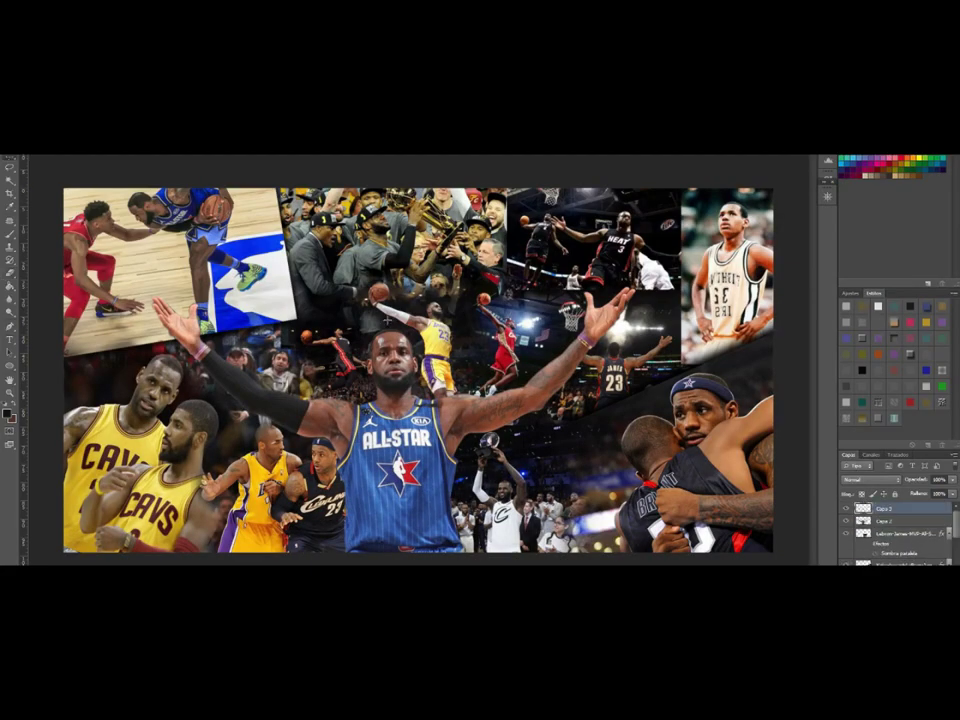
drag(133, 428, 345, 428)
key(Return)
drag(120, 446, 808, 317)
key(ctrl+j)
key(Return)
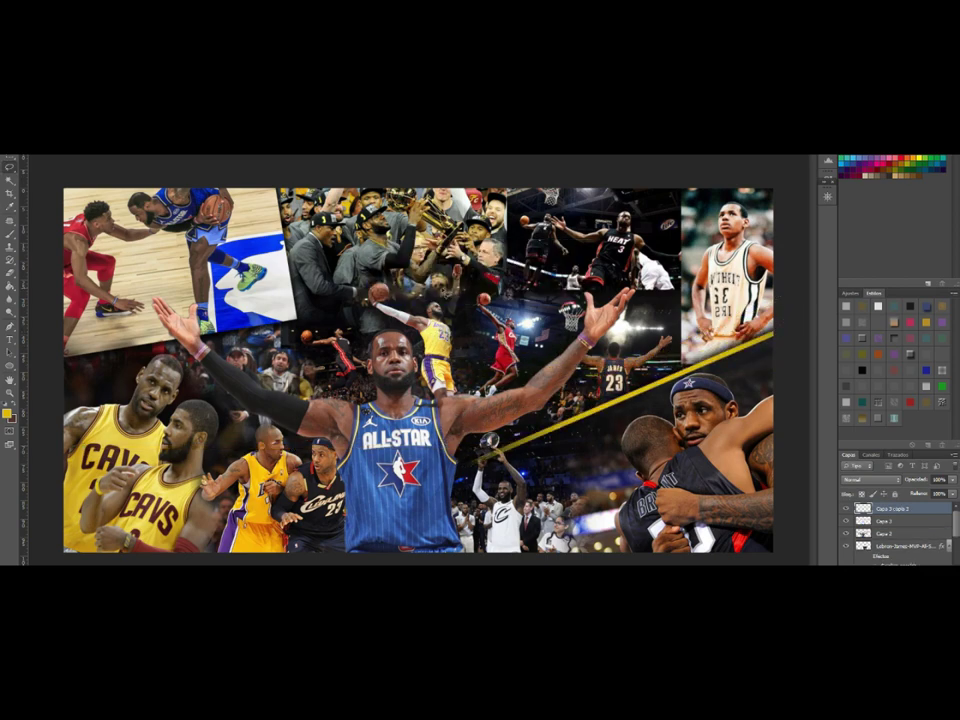
Step: Move and rotate the duplicated stripe to follow the lower edge of the upper-left court photo
drag(760, 358, 290, 285)
key(ctrl+t)
drag(90, 280, 90, 262)
key(Return)
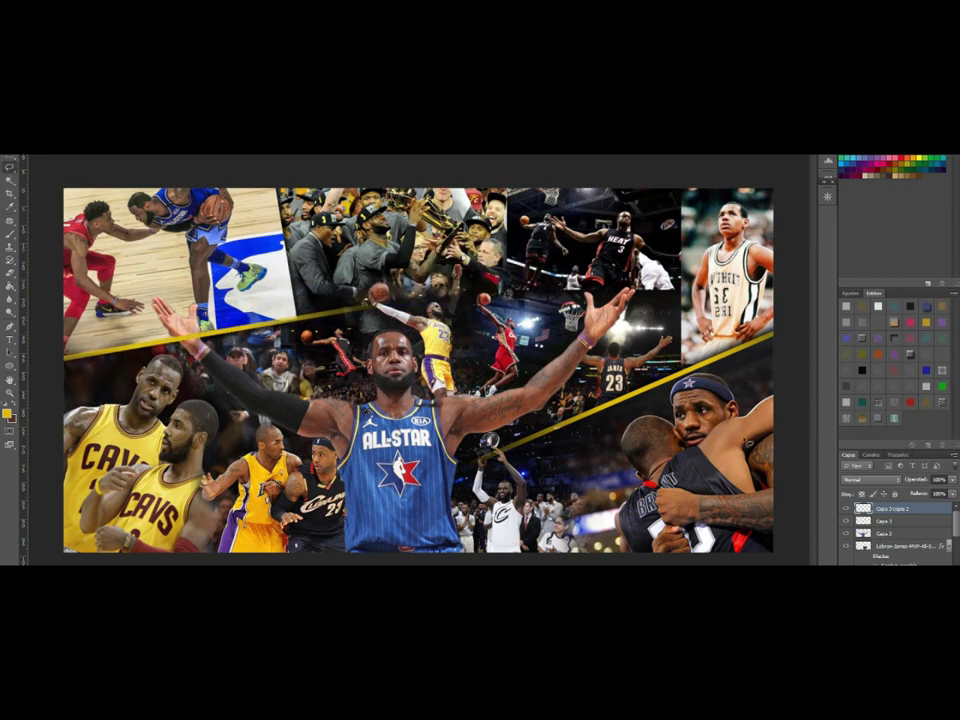
Step: Move the duplicated stripe's layer beneath Capa 2 and colorize the stripe bright red with Hue/Saturation
drag(895, 544, 895, 540)
key(ctrl+u)
click(805, 410)
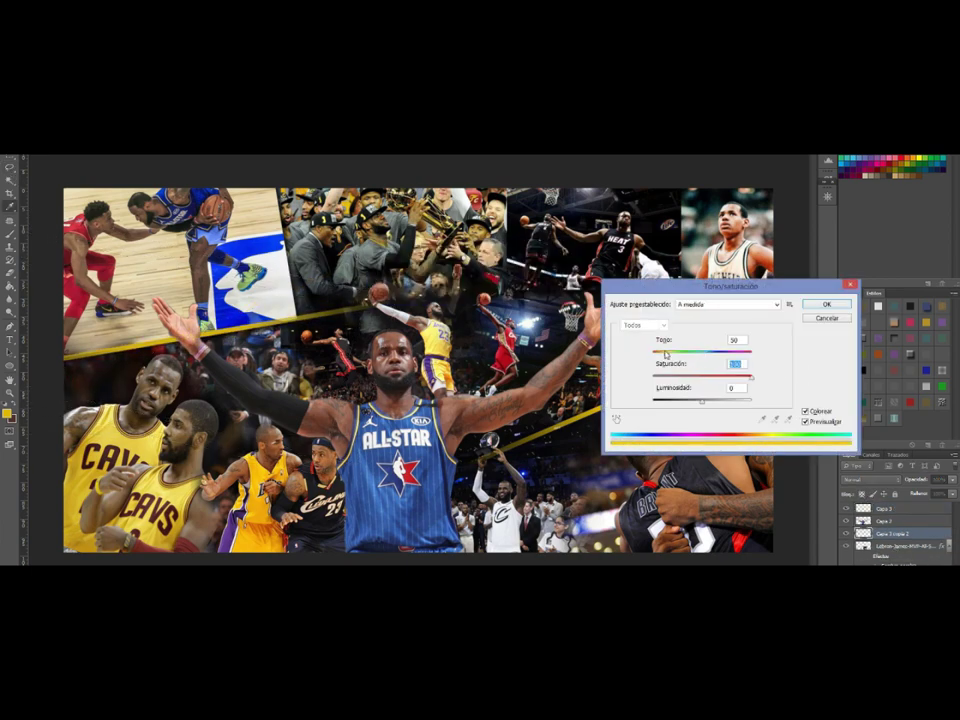
drag(666, 375, 762, 366)
key(Return)
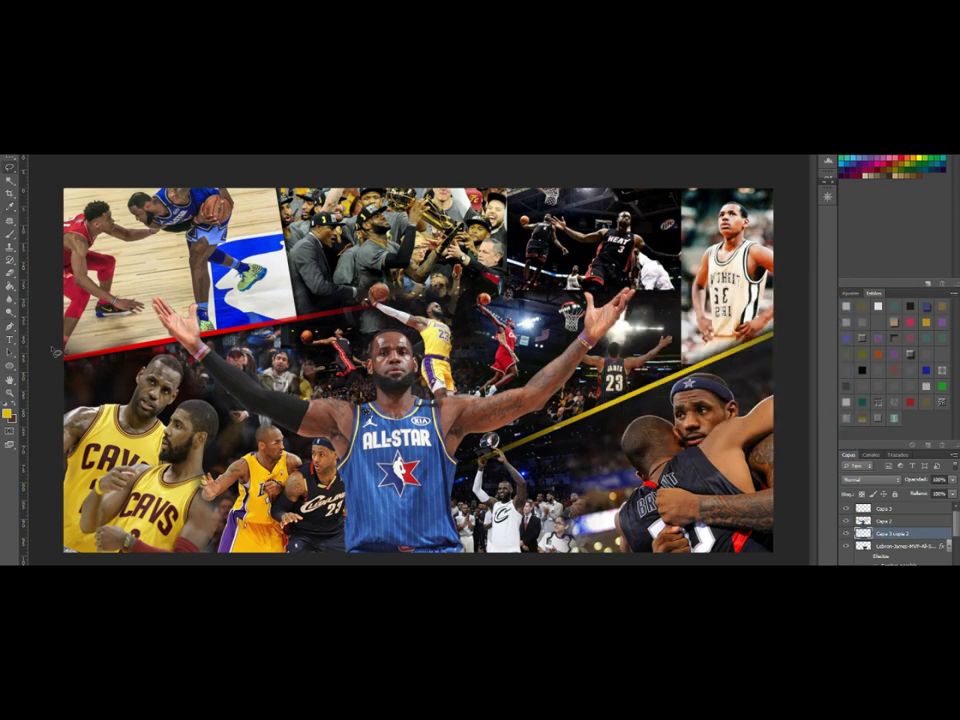
Step: Merge the background photos and both stripes into one layer beneath the central player and apply Add Noise to it
key(ctrl+e)
click(200, 150)
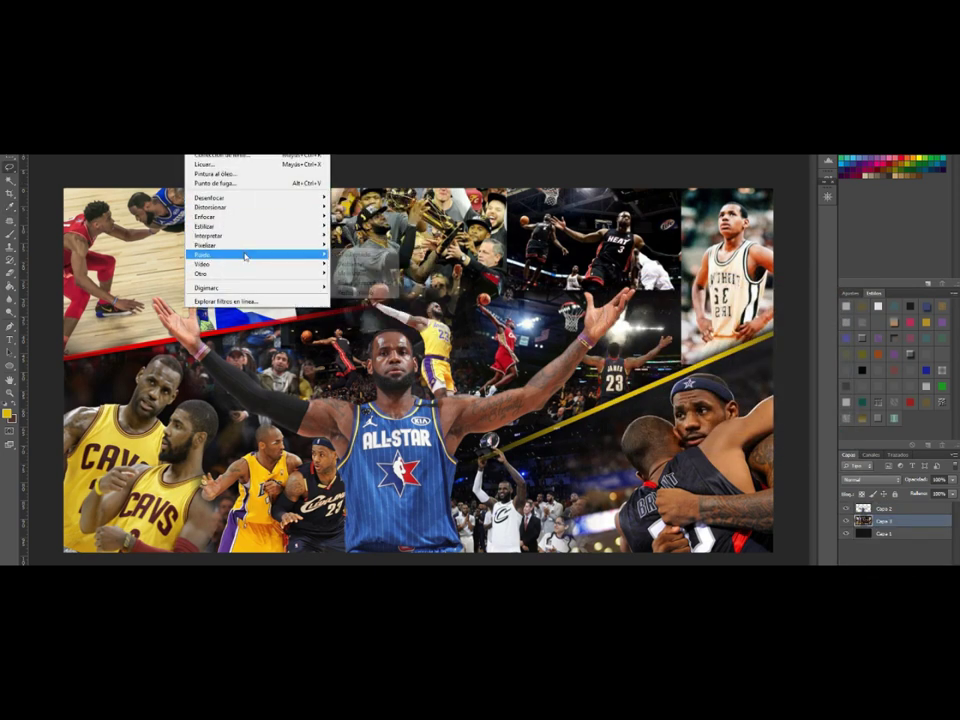
click(365, 256)
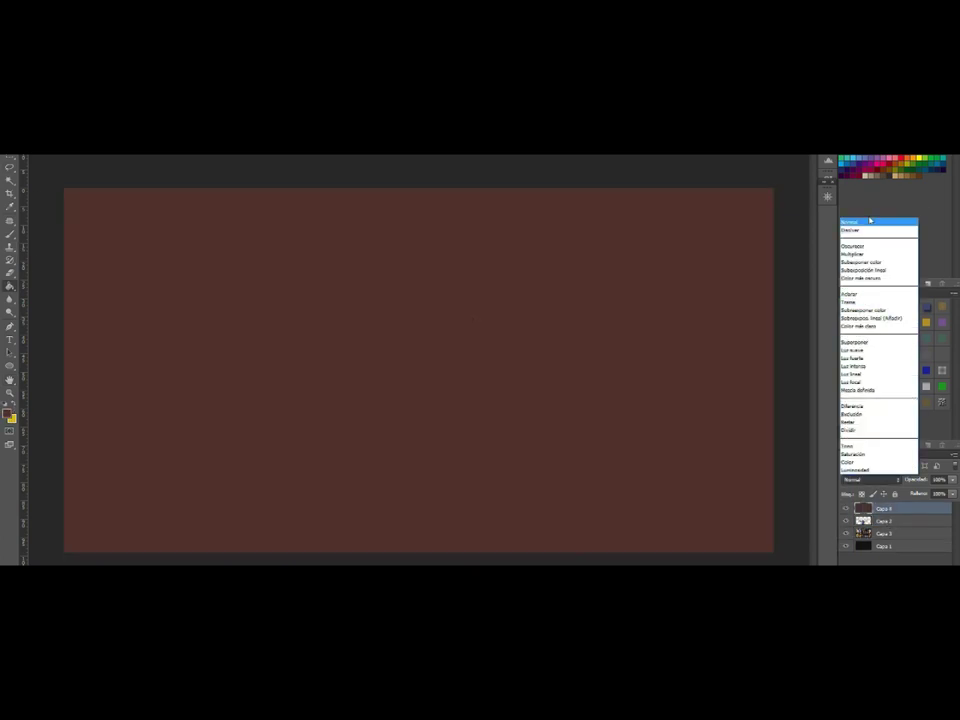
Step: Blend the dark brown Capa 4 fill over the whole collage as a warm tint and adjust the layer opacity
click(868, 411)
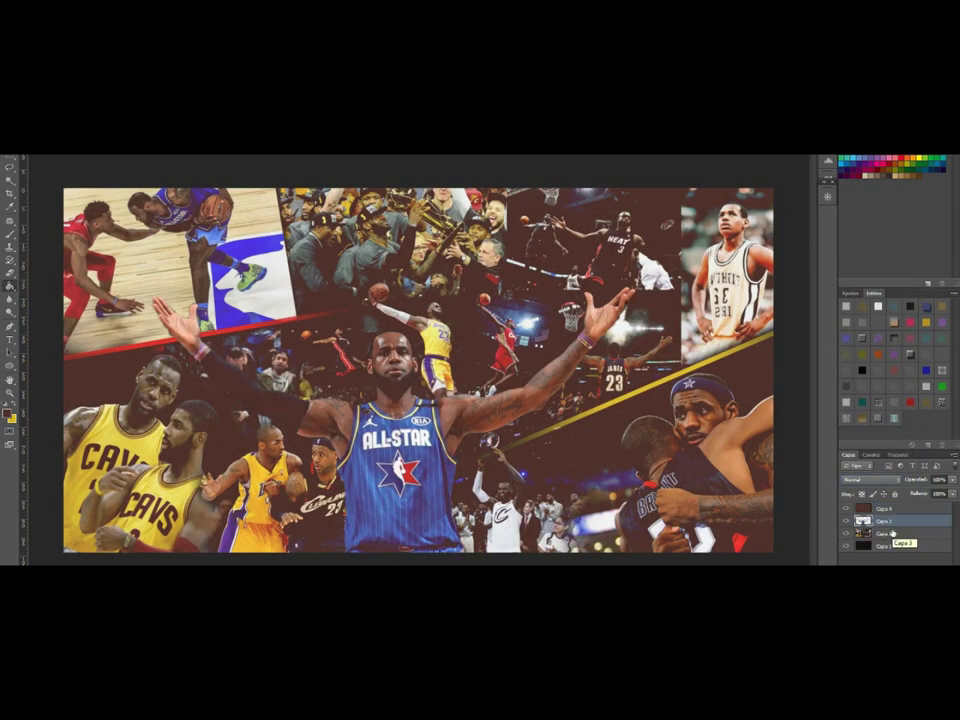
click(949, 480)
drag(947, 493, 937, 493)
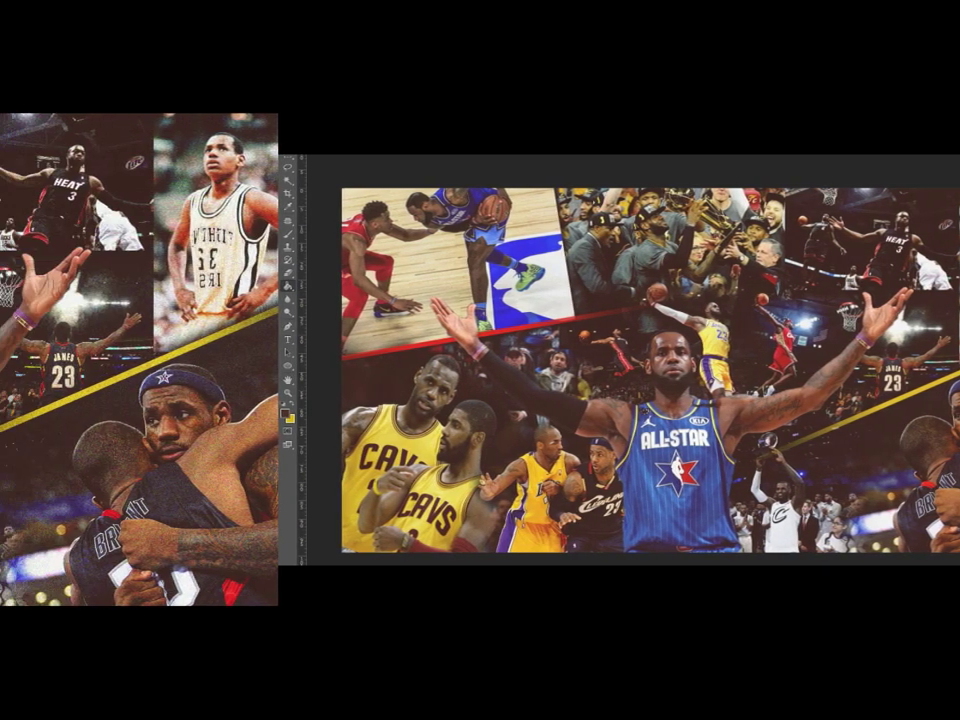